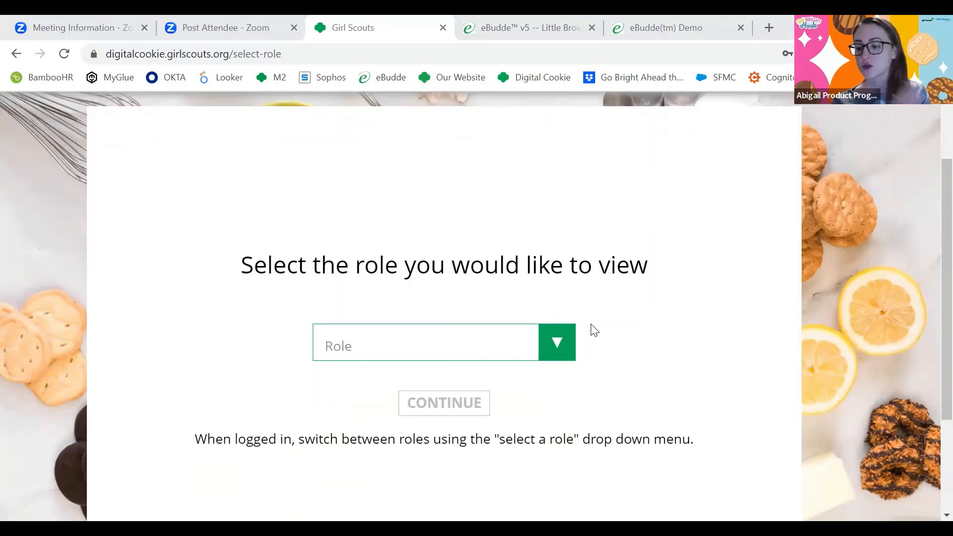
- Choose the role Troop 1234 of Service Unit 603 and continue to its dashboard
{"action": "left_click", "coordinate": [556, 335]}
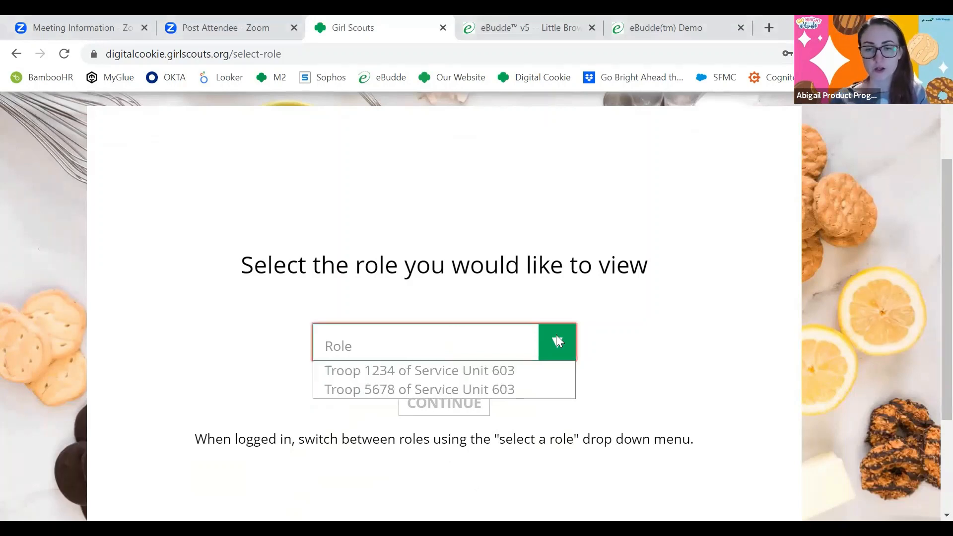
{"action": "left_click", "coordinate": [420, 373]}
{"action": "left_click", "coordinate": [427, 405]}
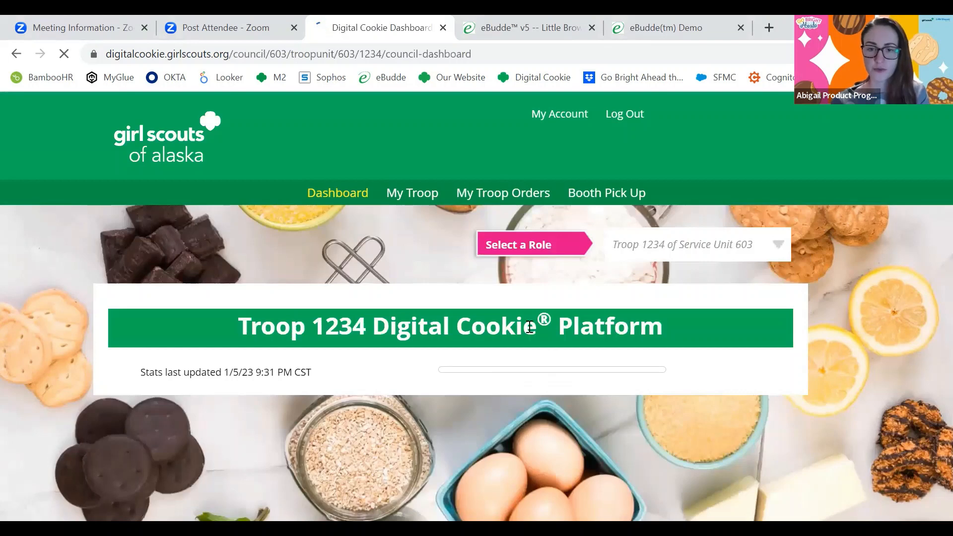
- Look through the troop dashboard's cookie site, pending orders, Troop Sales, Troop Rewards and online sales sections
{"action": "scroll", "coordinate": [527, 326], "scroll_direction": "down", "scroll_amount": 3}
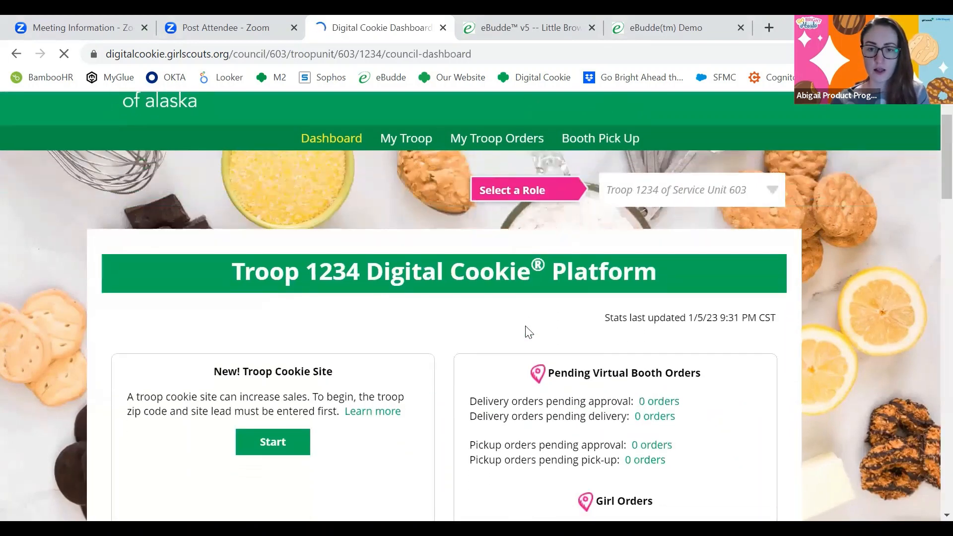
{"action": "scroll", "coordinate": [528, 331], "scroll_direction": "down", "scroll_amount": 3}
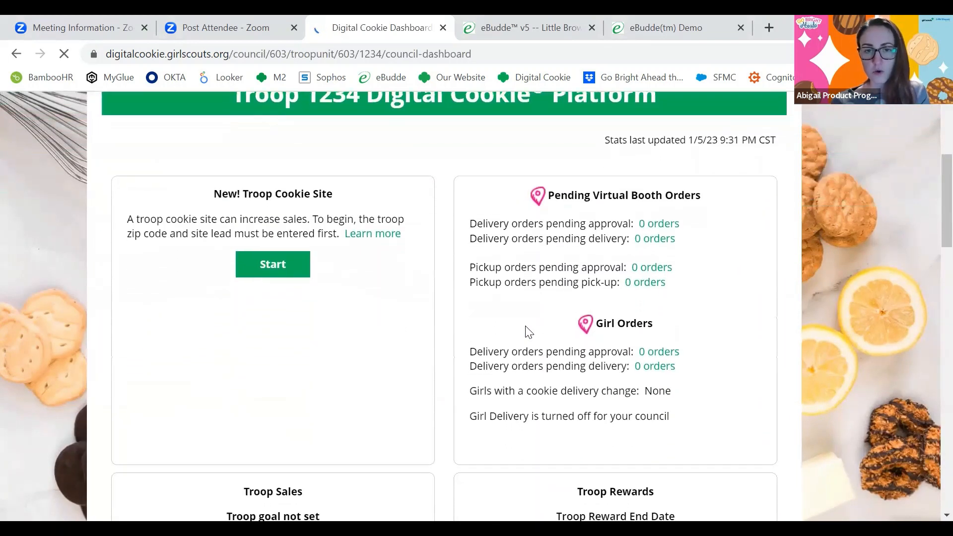
{"action": "scroll", "coordinate": [528, 332], "scroll_direction": "down", "scroll_amount": 3}
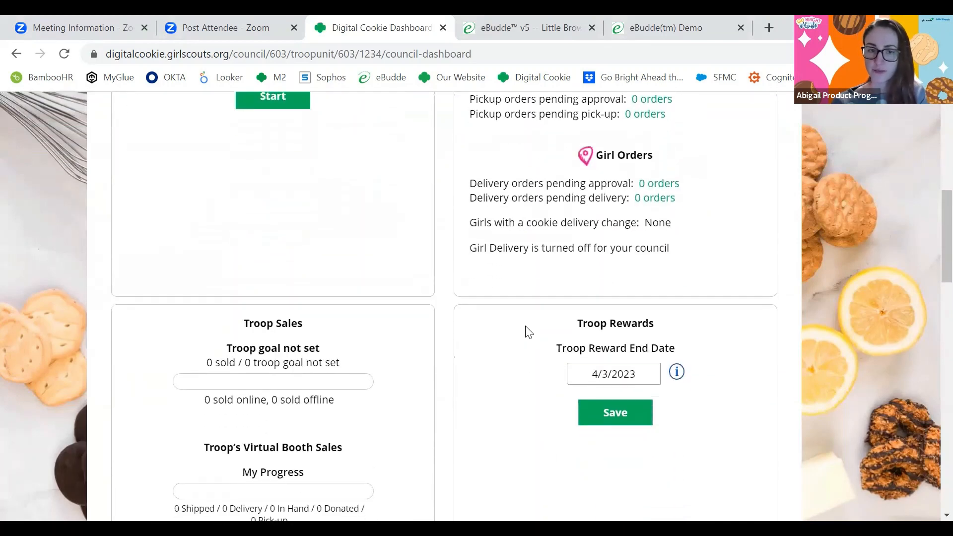
{"action": "scroll", "coordinate": [528, 332], "scroll_direction": "down", "scroll_amount": 2}
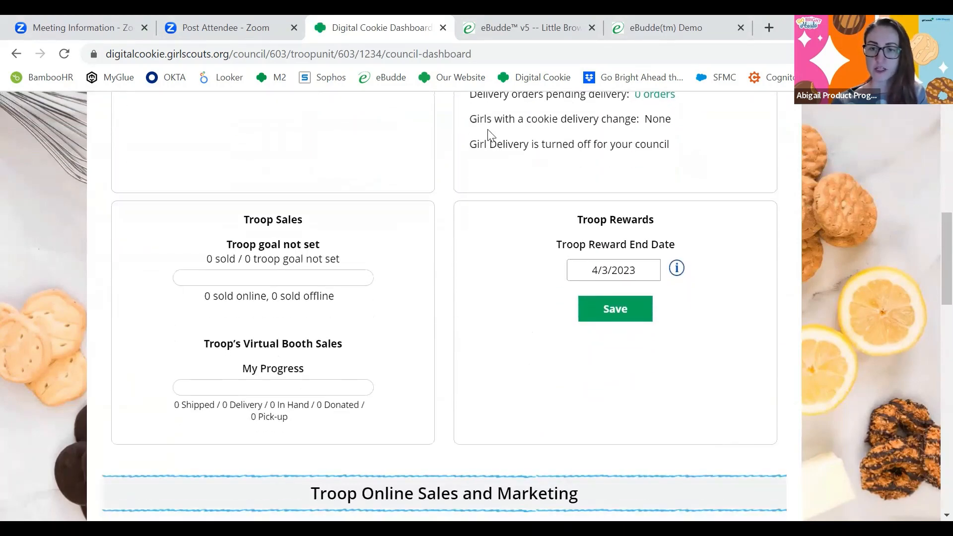
{"action": "scroll", "coordinate": [536, 333], "scroll_direction": "down", "scroll_amount": 3}
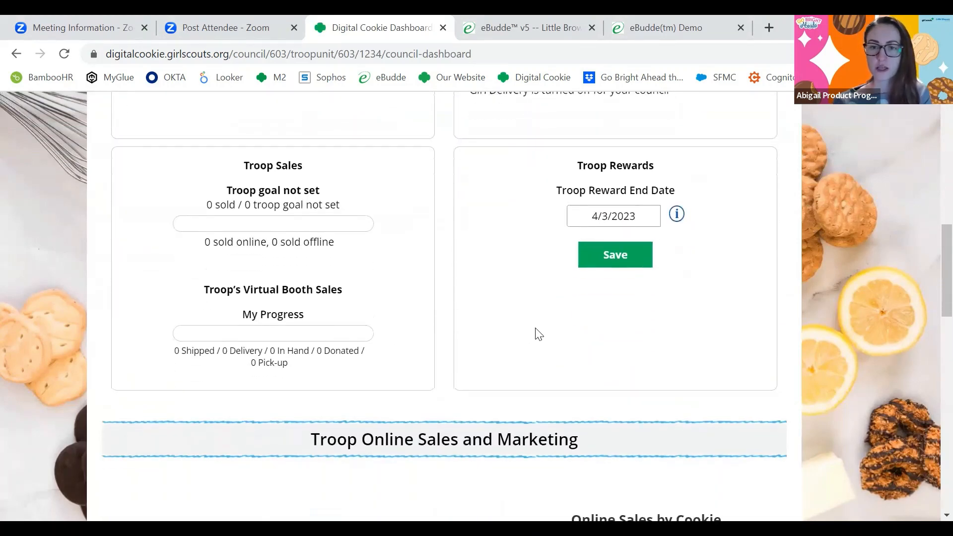
{"action": "scroll", "coordinate": [537, 335], "scroll_direction": "down", "scroll_amount": 4}
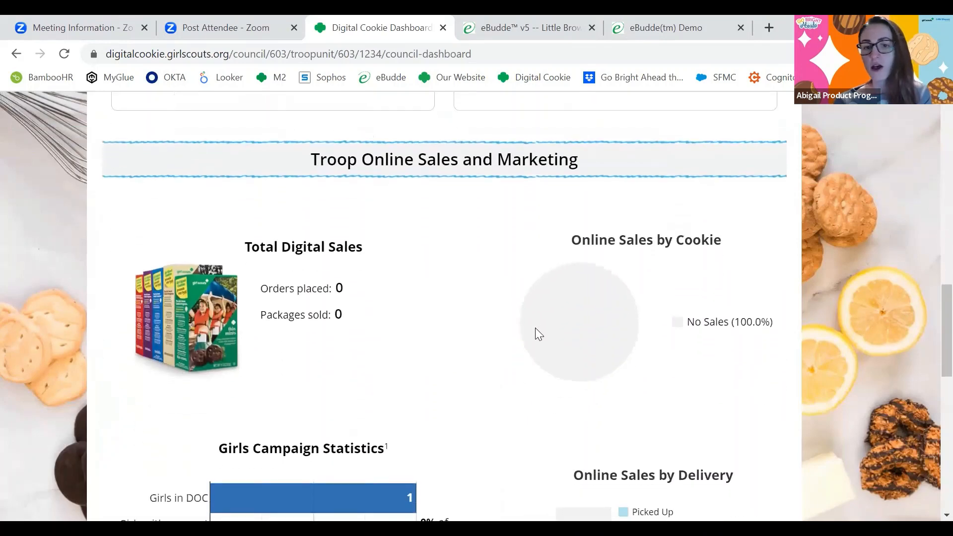
{"action": "scroll", "coordinate": [537, 333], "scroll_direction": "down", "scroll_amount": 1}
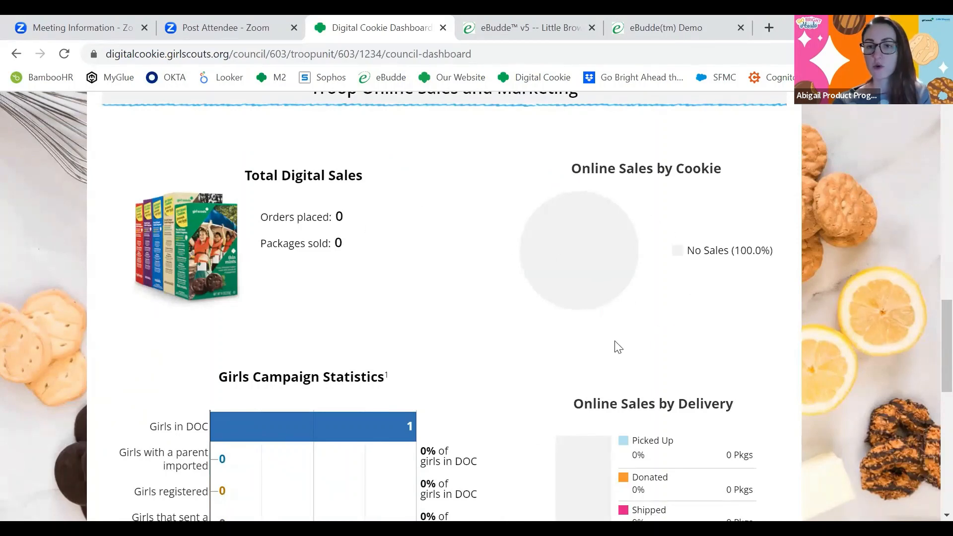
{"action": "scroll", "coordinate": [466, 405], "scroll_direction": "down", "scroll_amount": 1}
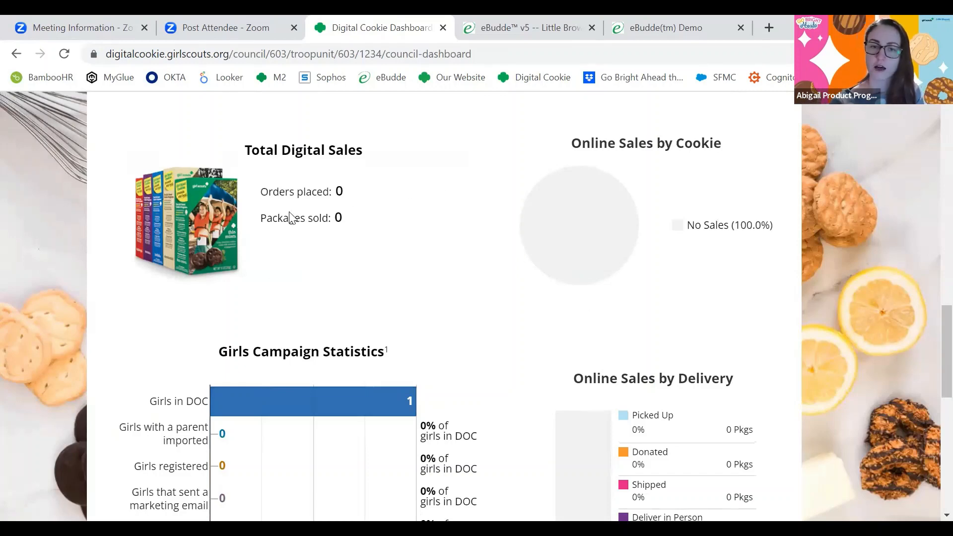
{"action": "scroll", "coordinate": [429, 308], "scroll_direction": "down", "scroll_amount": 1}
{"action": "scroll", "coordinate": [428, 307], "scroll_direction": "down", "scroll_amount": 2}
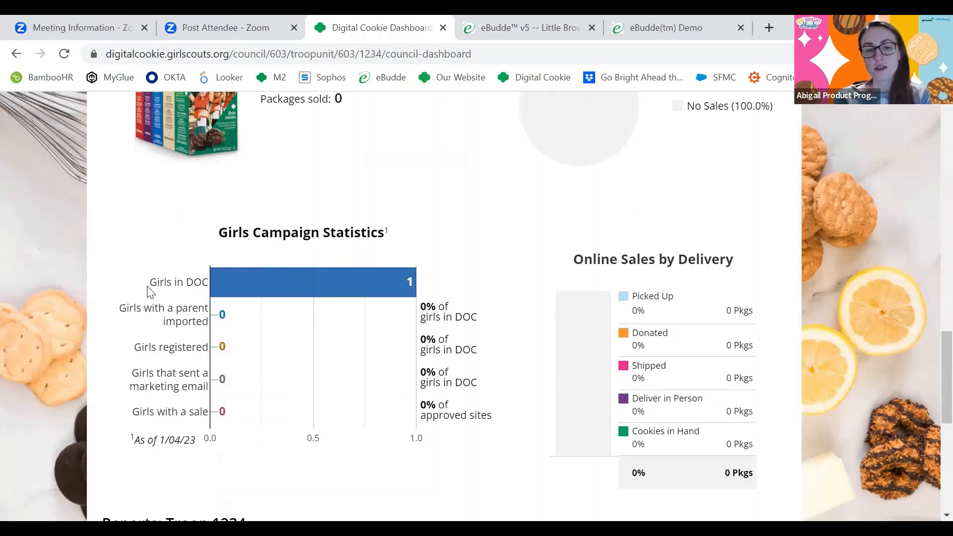
- Examine the Girls Campaign Statistics chart, highlighting the "Girls in DOC" and "Girls with a parent imported" labels
{"action": "left_click_drag", "start_coordinate": [149, 282], "coordinate": [201, 284]}
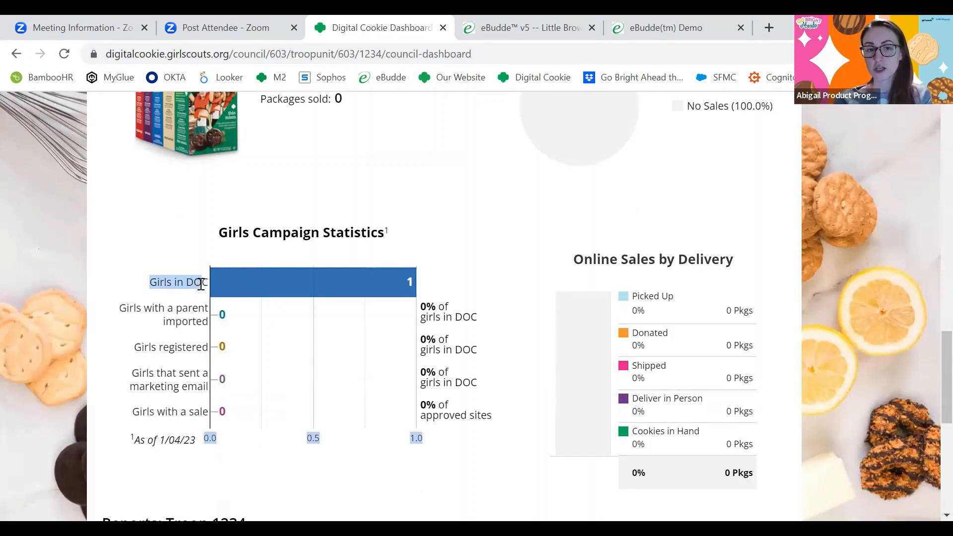
{"action": "left_click", "coordinate": [201, 284]}
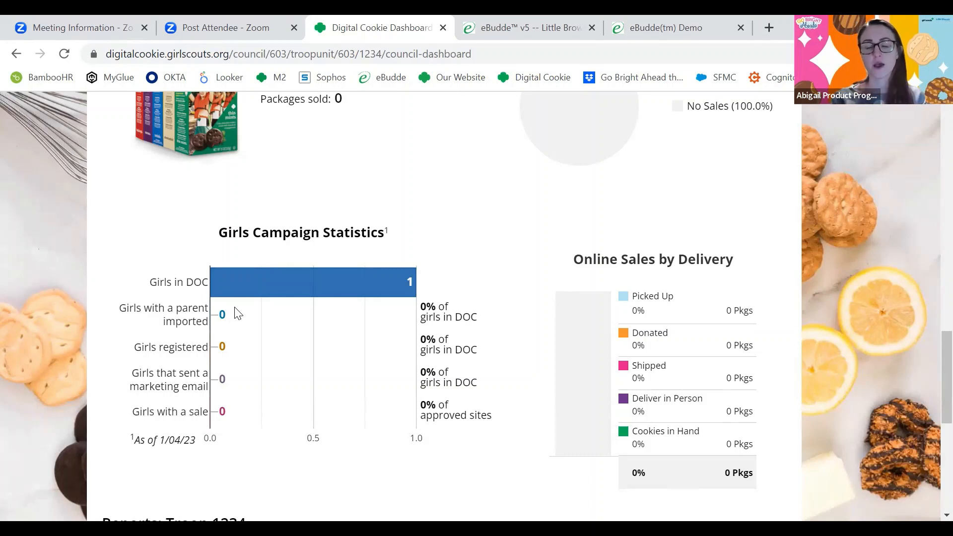
{"action": "left_click_drag", "start_coordinate": [150, 281], "coordinate": [203, 280]}
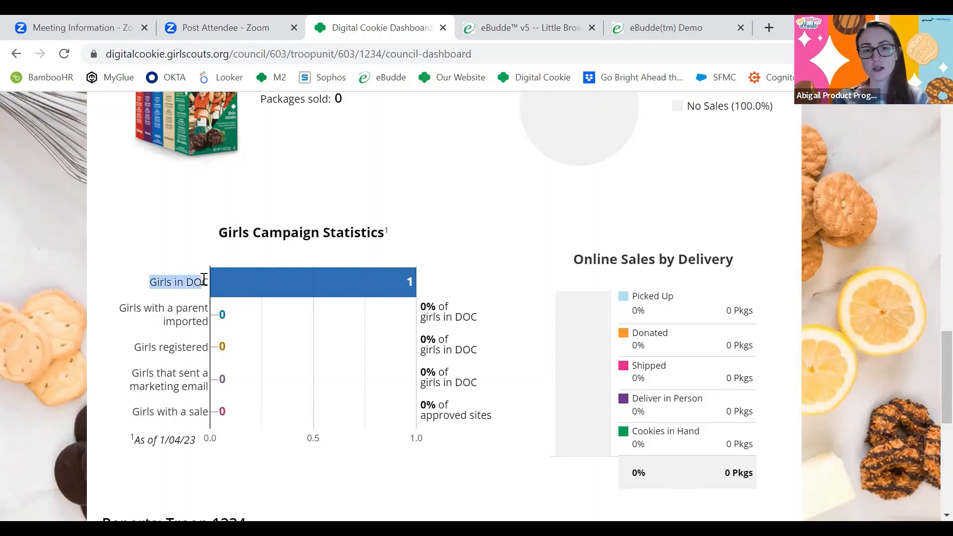
{"action": "left_click", "coordinate": [203, 280]}
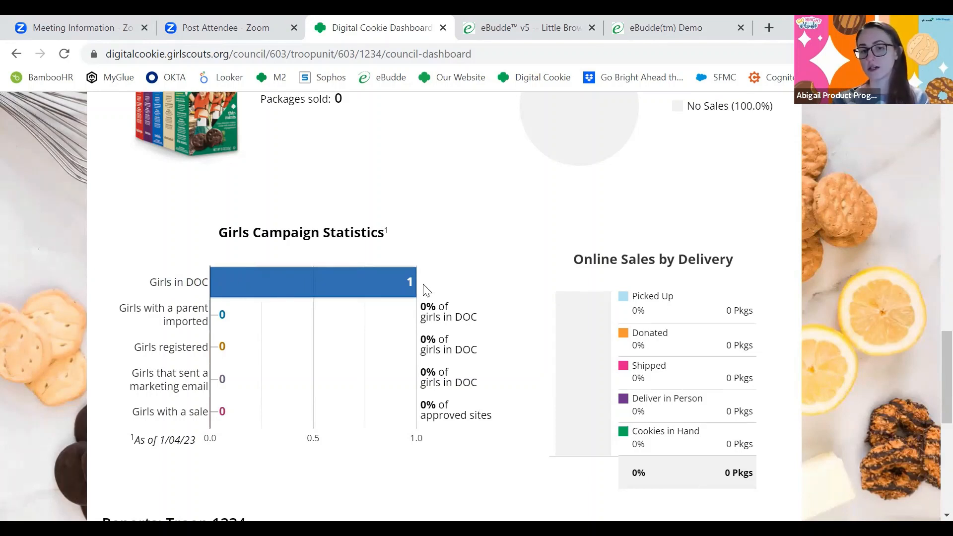
{"action": "left_click_drag", "start_coordinate": [162, 307], "coordinate": [201, 322]}
{"action": "left_click", "coordinate": [202, 323]}
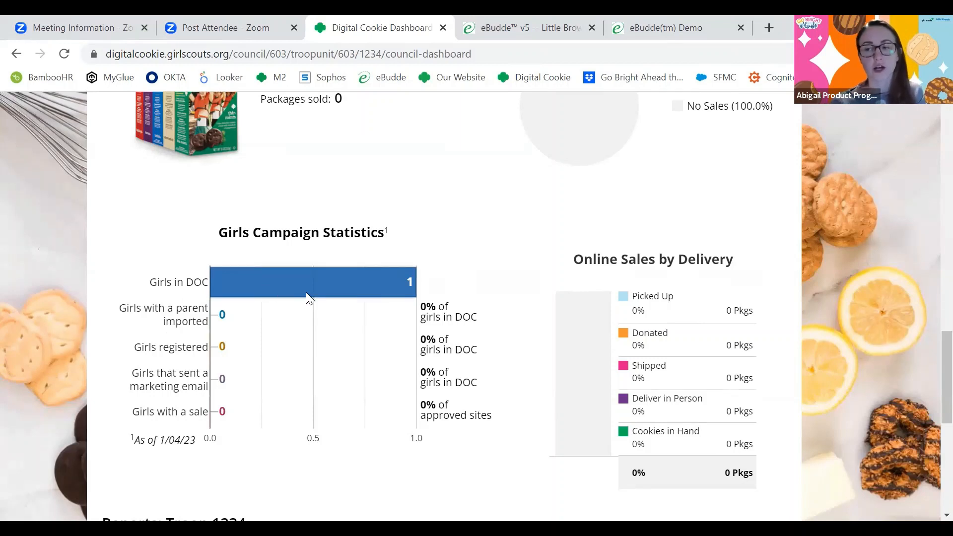
- Examine the Online Sales by Delivery breakdown and the list of available reports for Troop 1234
{"action": "scroll", "coordinate": [307, 297], "scroll_direction": "down", "scroll_amount": 2}
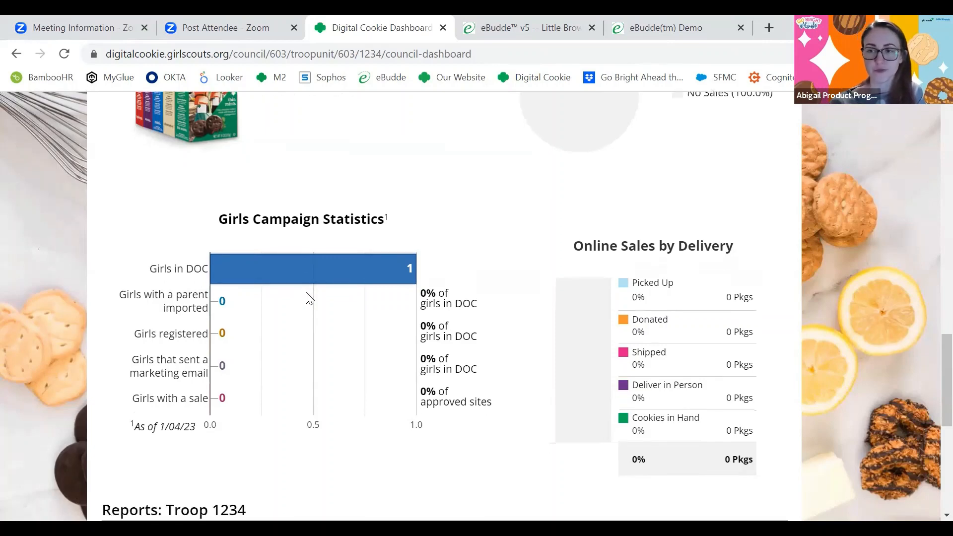
{"action": "scroll", "coordinate": [308, 297], "scroll_direction": "up", "scroll_amount": 1}
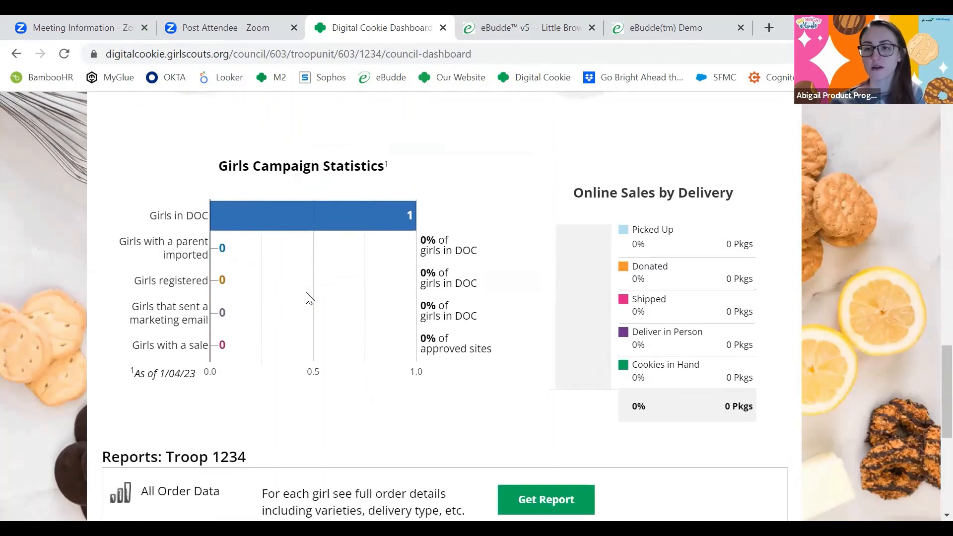
{"action": "scroll", "coordinate": [307, 297], "scroll_direction": "down", "scroll_amount": 1}
{"action": "scroll", "coordinate": [308, 297], "scroll_direction": "down", "scroll_amount": 2}
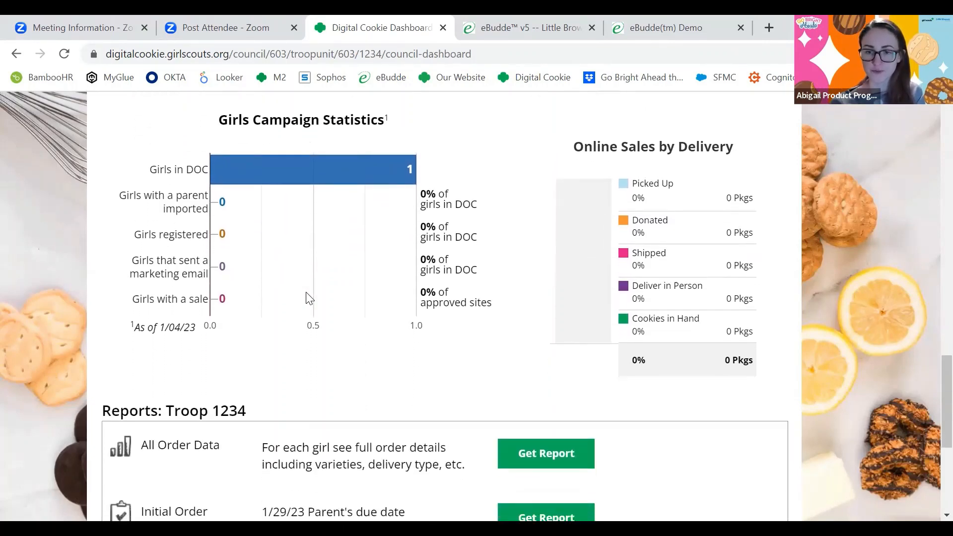
{"action": "scroll", "coordinate": [584, 227], "scroll_direction": "up", "scroll_amount": 1}
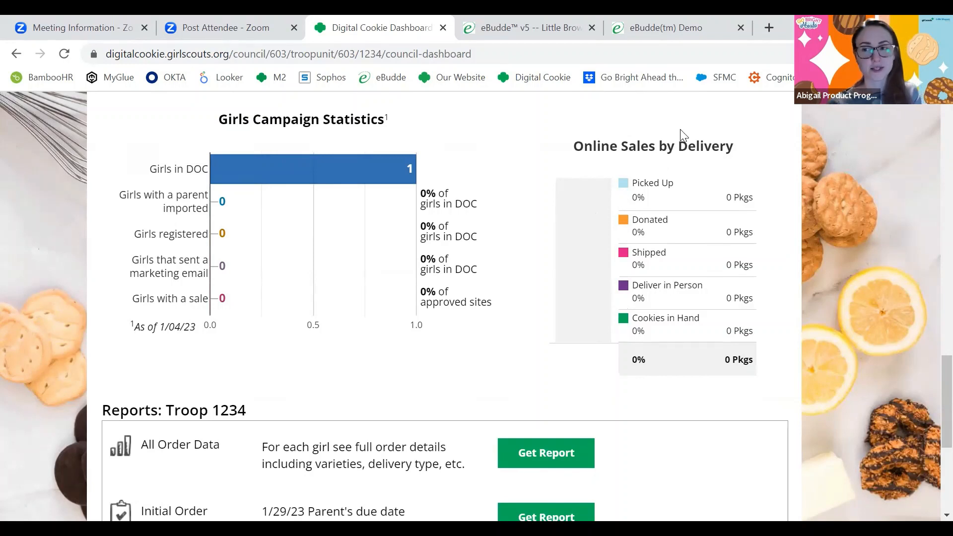
{"action": "scroll", "coordinate": [533, 278], "scroll_direction": "down", "scroll_amount": 2}
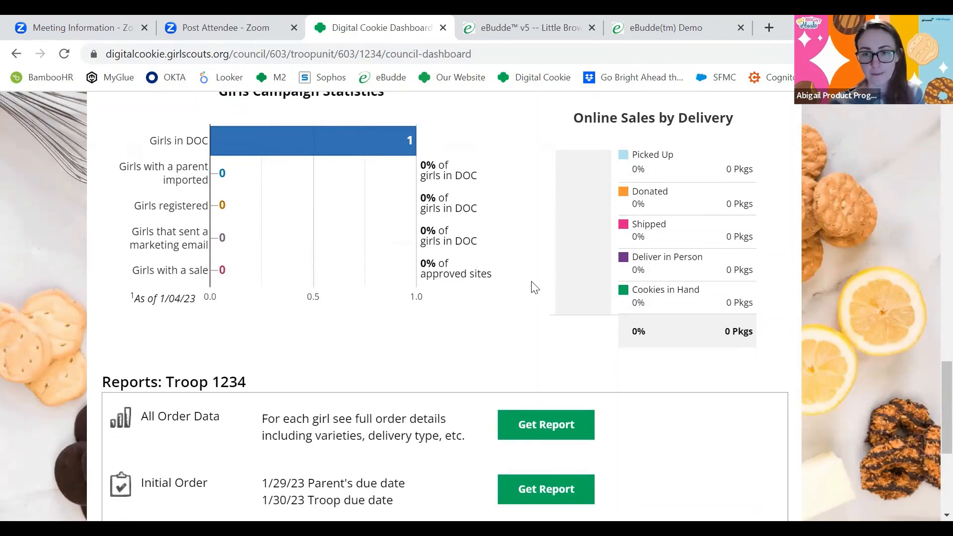
{"action": "scroll", "coordinate": [534, 287], "scroll_direction": "down", "scroll_amount": 3}
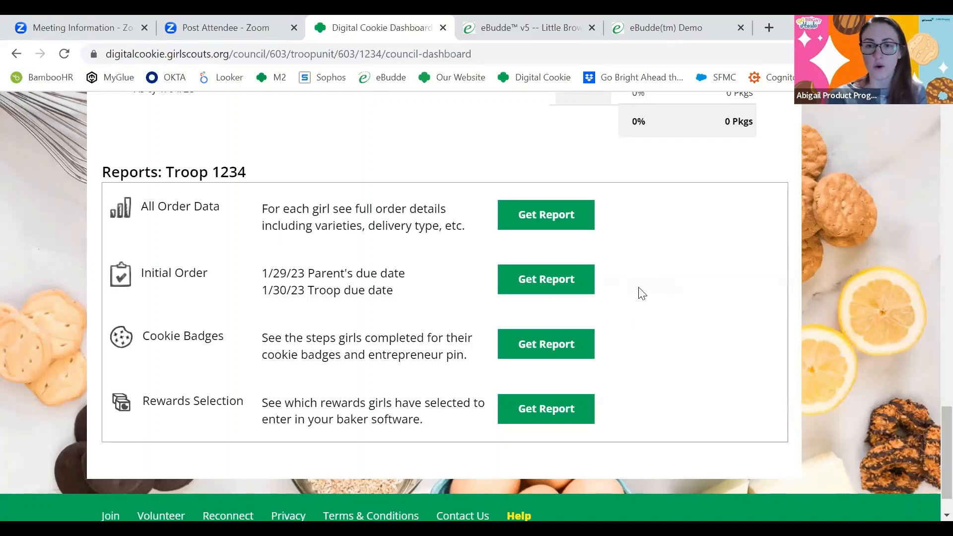
- Review the Troop Online Sales and Marketing section again, along with the troop's reports and campaign statistics
{"action": "scroll", "coordinate": [639, 294], "scroll_direction": "up", "scroll_amount": 10}
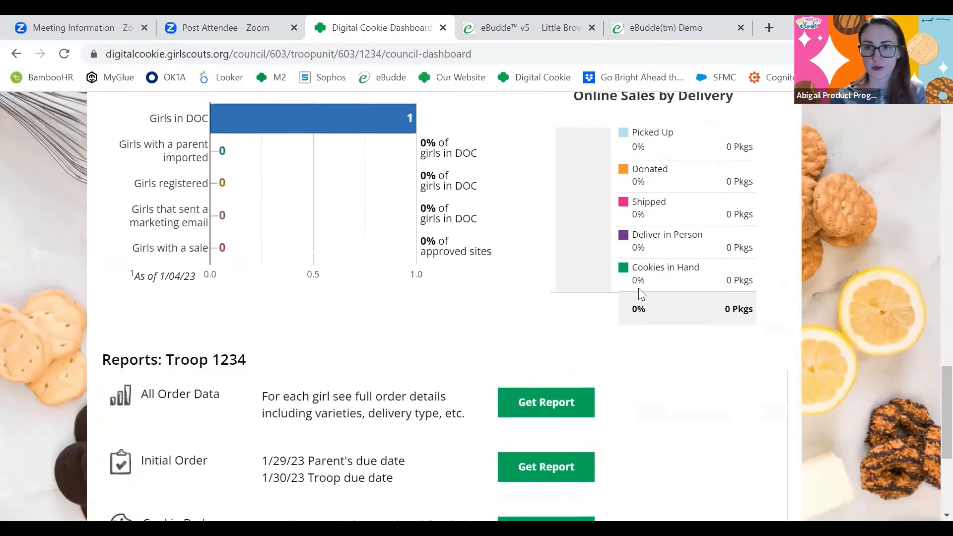
{"action": "scroll", "coordinate": [640, 294], "scroll_direction": "up", "scroll_amount": 4}
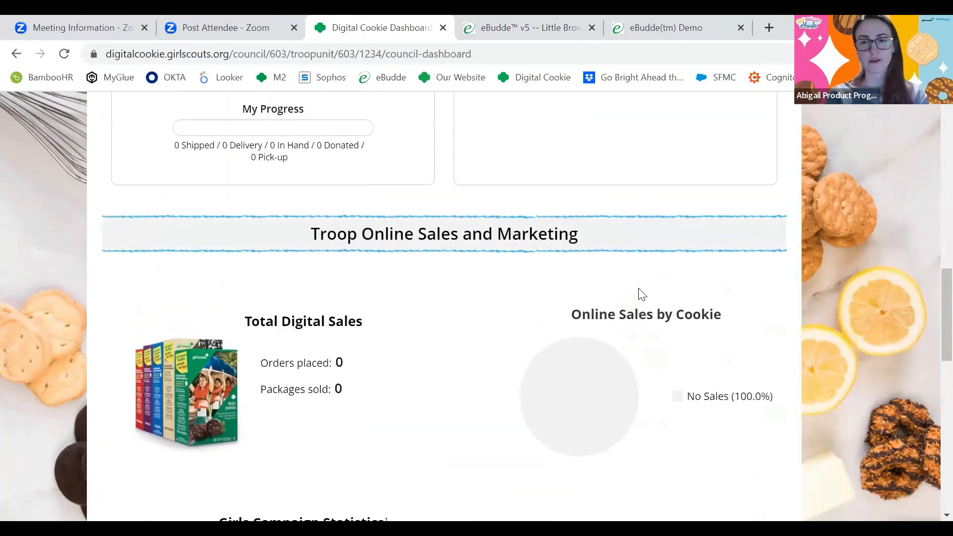
{"action": "scroll", "coordinate": [639, 294], "scroll_direction": "up", "scroll_amount": 2}
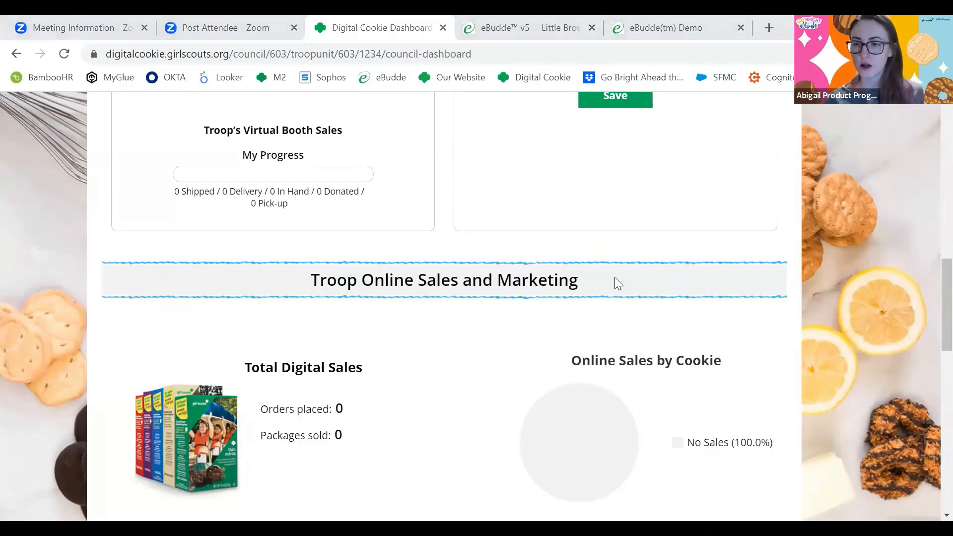
{"action": "scroll", "coordinate": [616, 280], "scroll_direction": "down", "scroll_amount": 3}
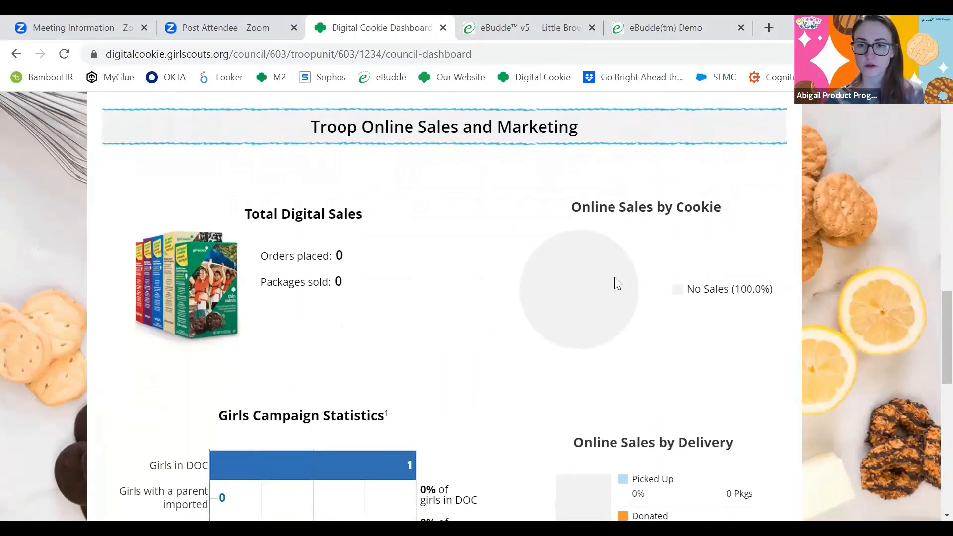
{"action": "scroll", "coordinate": [616, 279], "scroll_direction": "down", "scroll_amount": 12}
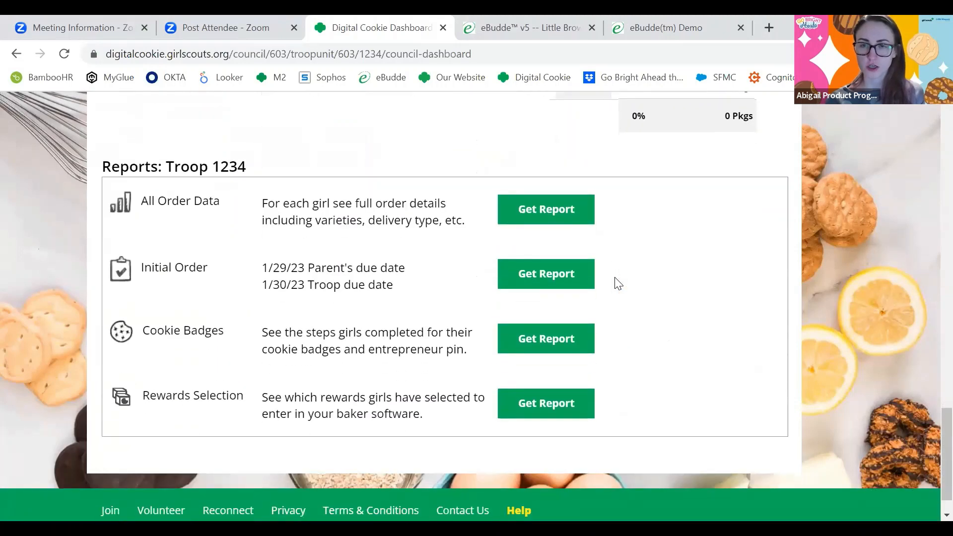
{"action": "scroll", "coordinate": [618, 284], "scroll_direction": "up", "scroll_amount": 3}
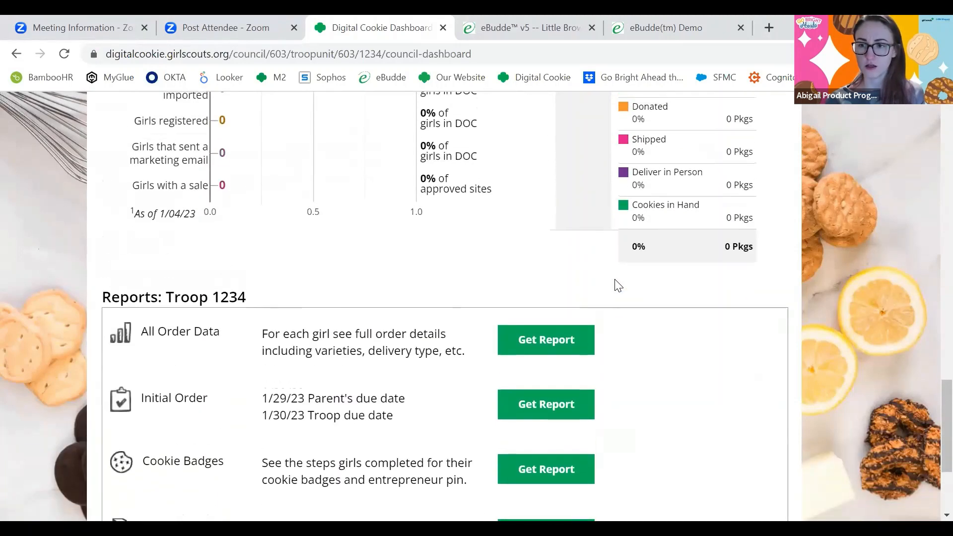
{"action": "scroll", "coordinate": [615, 283], "scroll_direction": "up", "scroll_amount": 3}
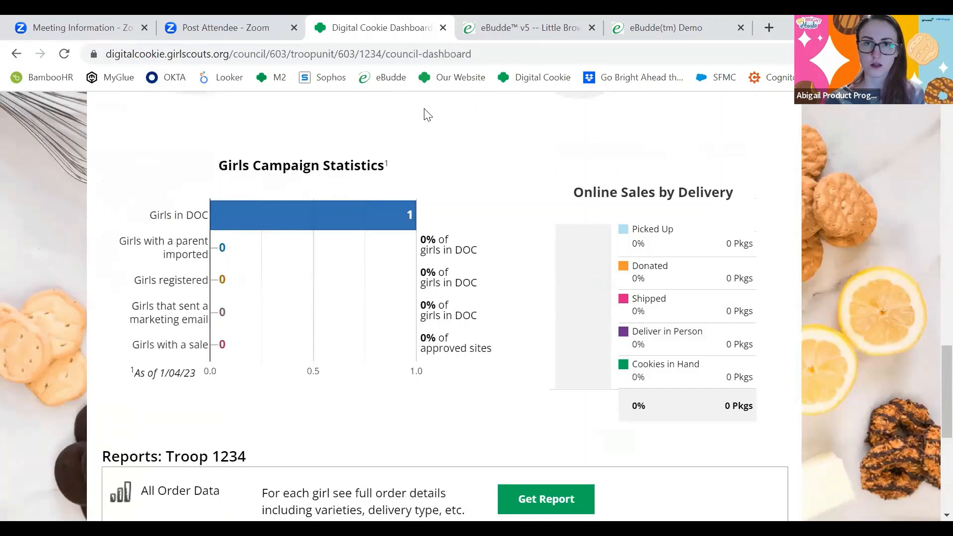
- Go back over the rewards and pending order sections and return to the start of the Troop 1234 dashboard
{"action": "scroll", "coordinate": [494, 159], "scroll_direction": "up", "scroll_amount": 6}
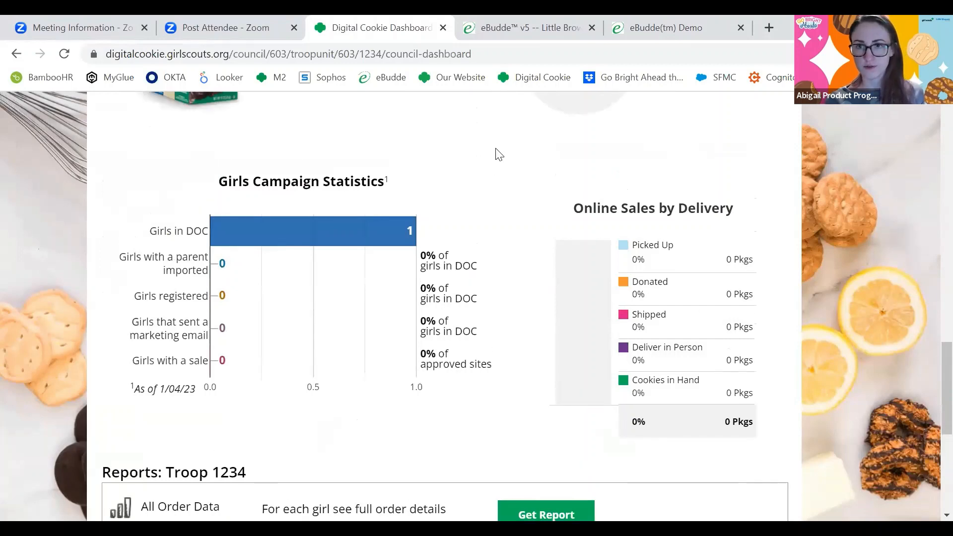
{"action": "scroll", "coordinate": [499, 155], "scroll_direction": "up", "scroll_amount": 2}
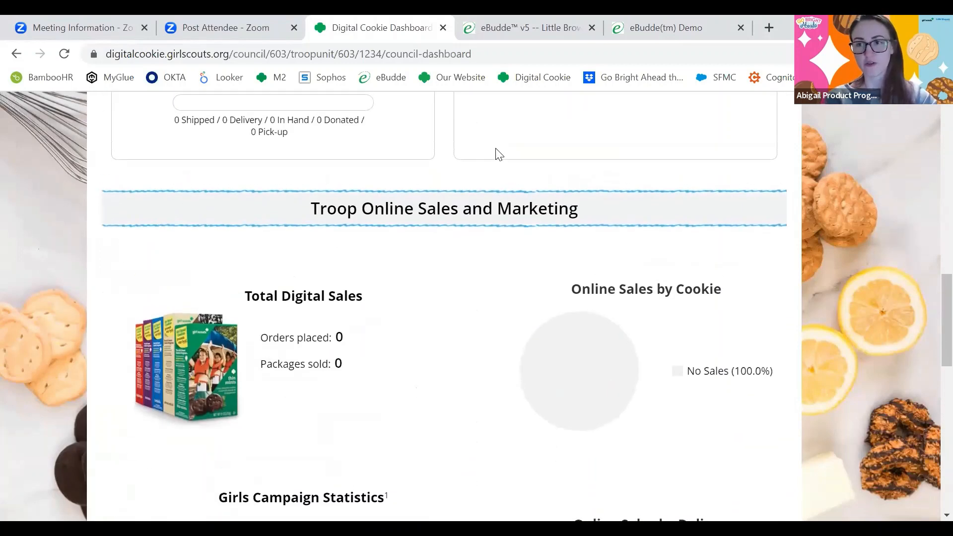
{"action": "scroll", "coordinate": [499, 155], "scroll_direction": "up", "scroll_amount": 7}
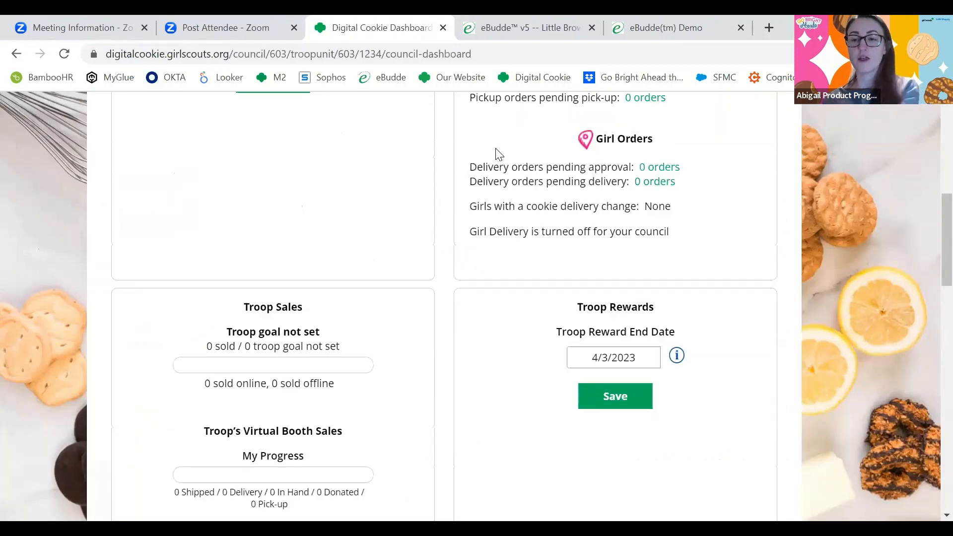
{"action": "scroll", "coordinate": [499, 154], "scroll_direction": "up", "scroll_amount": 6}
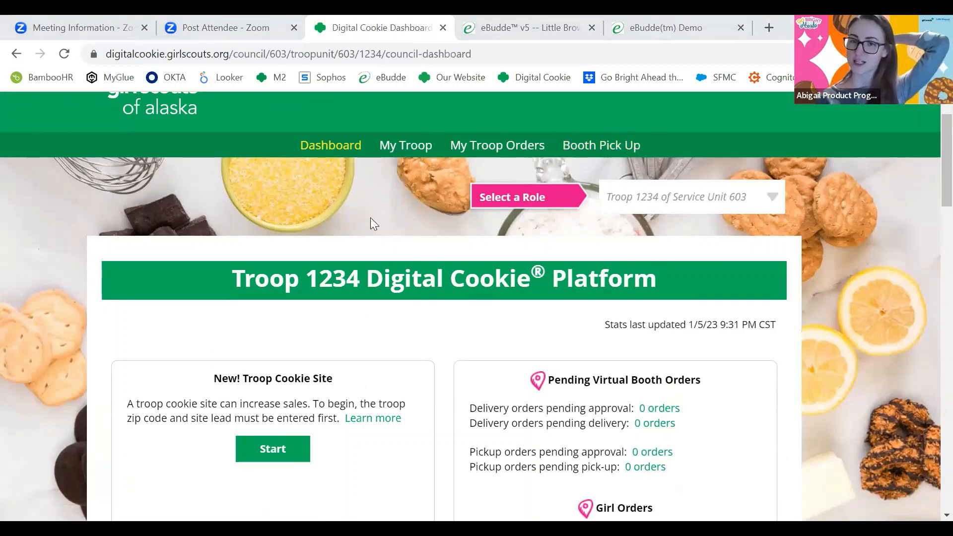
{"action": "scroll", "coordinate": [379, 224], "scroll_direction": "down", "scroll_amount": 1}
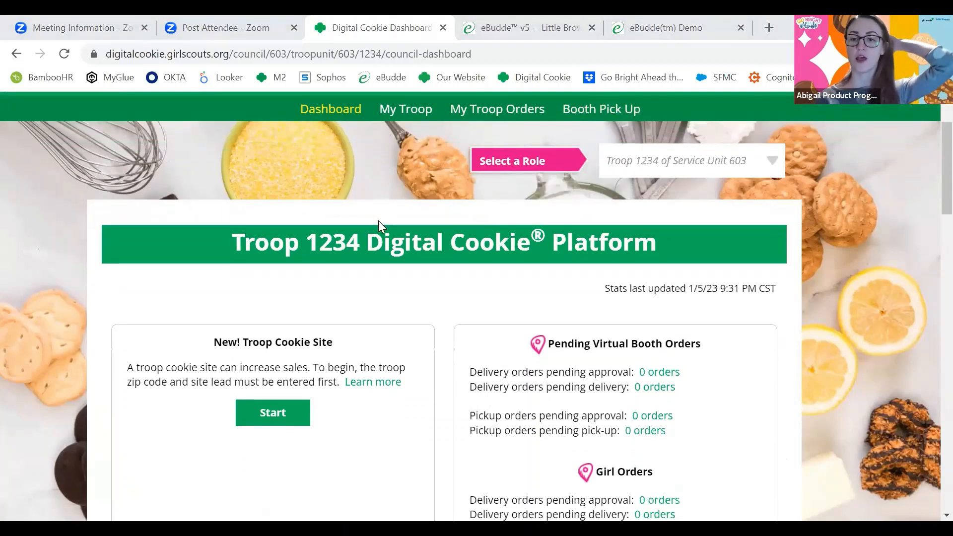
{"action": "scroll", "coordinate": [392, 219], "scroll_direction": "down", "scroll_amount": 2}
{"action": "scroll", "coordinate": [400, 217], "scroll_direction": "up", "scroll_amount": 4}
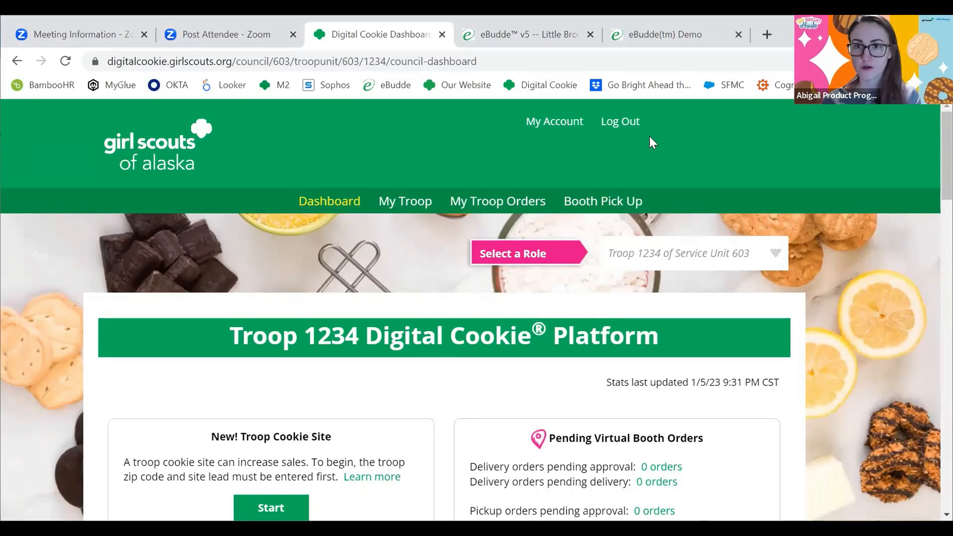
- Switch to the eBudde demo and review the girls' rows in Troop 1234's initial order, down to the fourth girl
{"action": "left_click", "coordinate": [697, 33]}
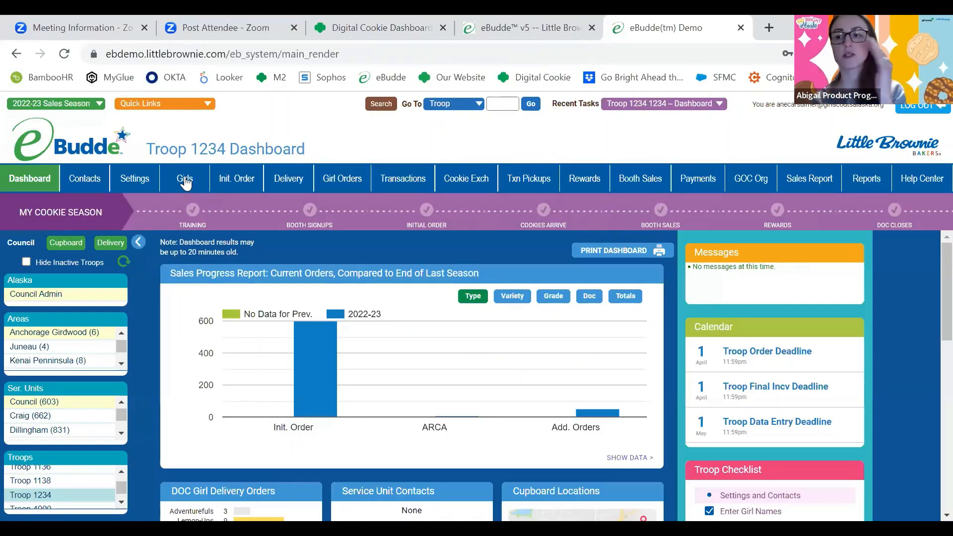
{"action": "left_click", "coordinate": [231, 184]}
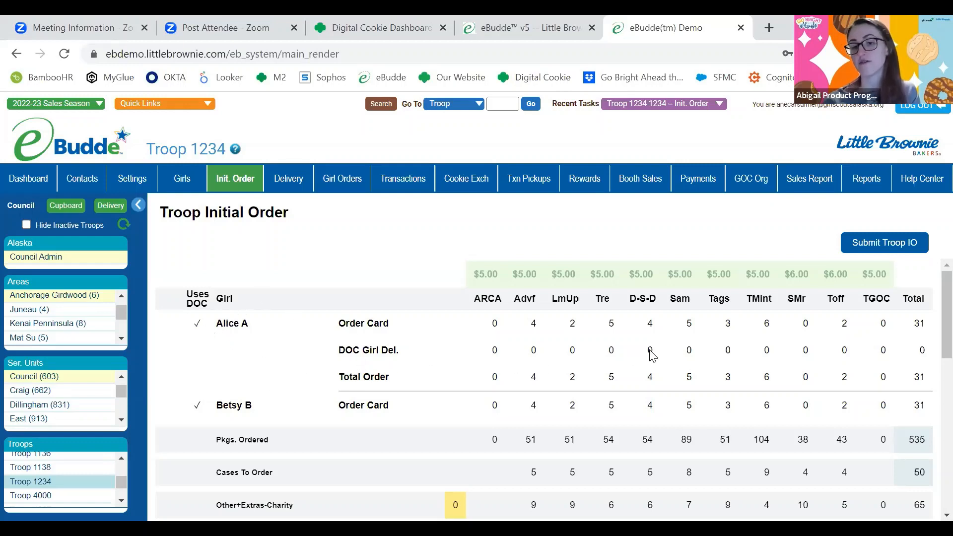
{"action": "scroll", "coordinate": [442, 360], "scroll_direction": "down", "scroll_amount": 2}
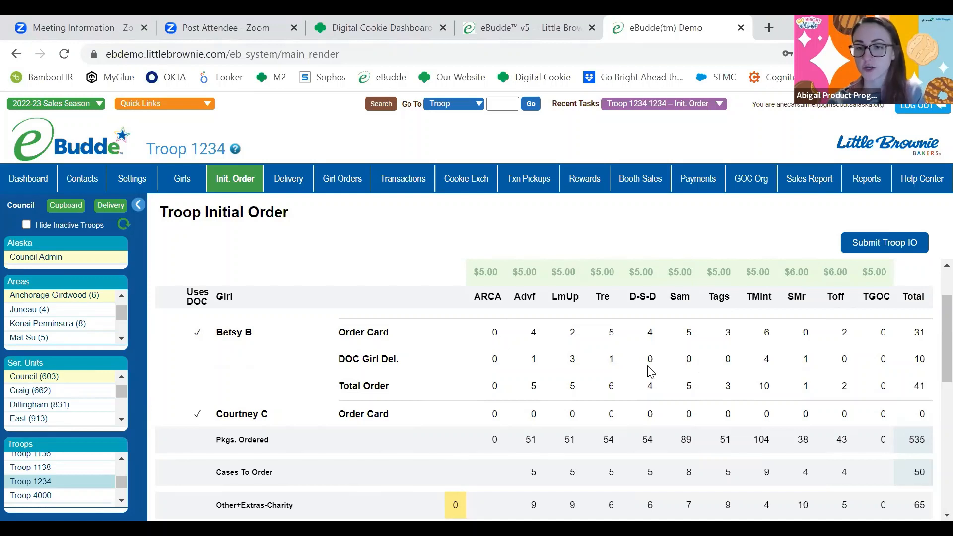
{"action": "scroll", "coordinate": [652, 371], "scroll_direction": "down", "scroll_amount": 1}
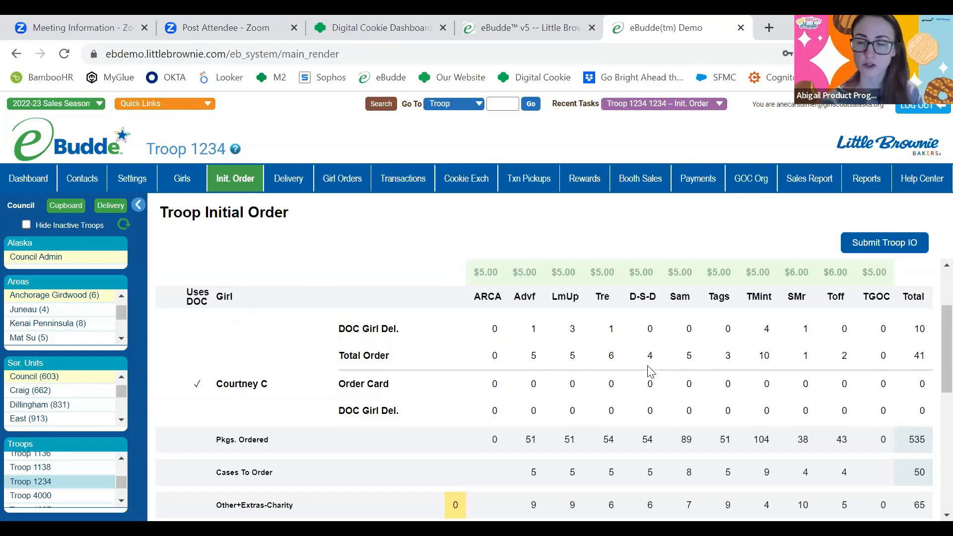
{"action": "scroll", "coordinate": [651, 371], "scroll_direction": "down", "scroll_amount": 4}
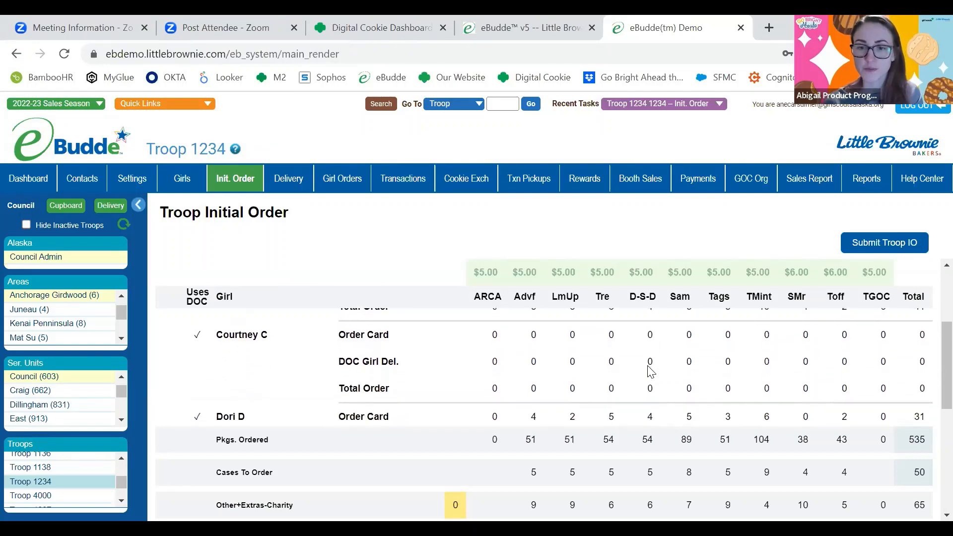
{"action": "scroll", "coordinate": [651, 371], "scroll_direction": "down", "scroll_amount": 2}
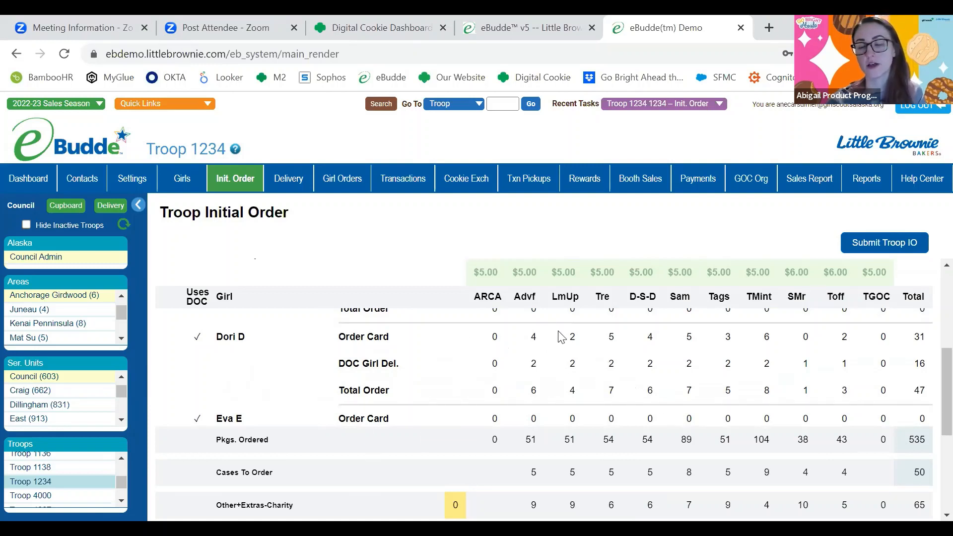
- Open the fourth girl's initial order and review its Order Card, Girl Delivery and Total quantities for every product
{"action": "left_click", "coordinate": [247, 341]}
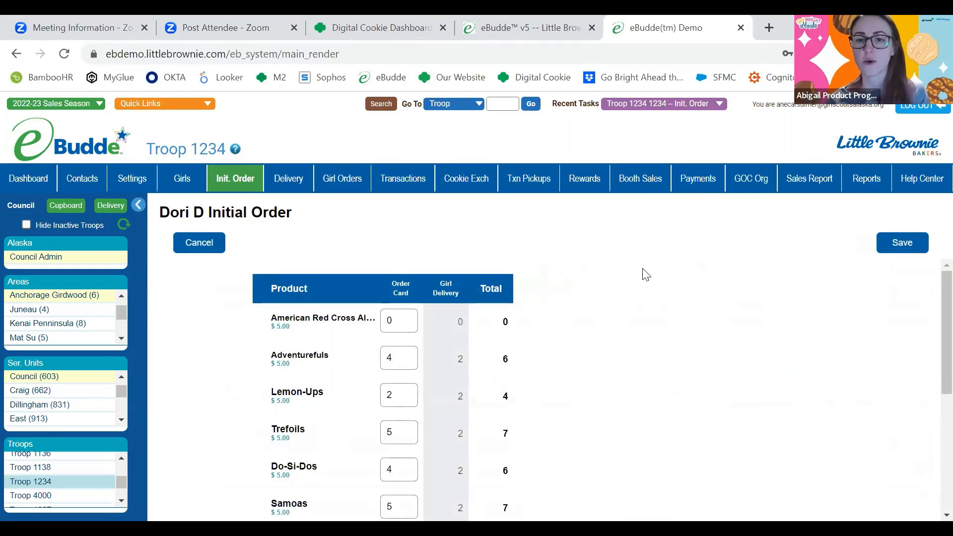
{"action": "scroll", "coordinate": [633, 301], "scroll_direction": "down", "scroll_amount": 2}
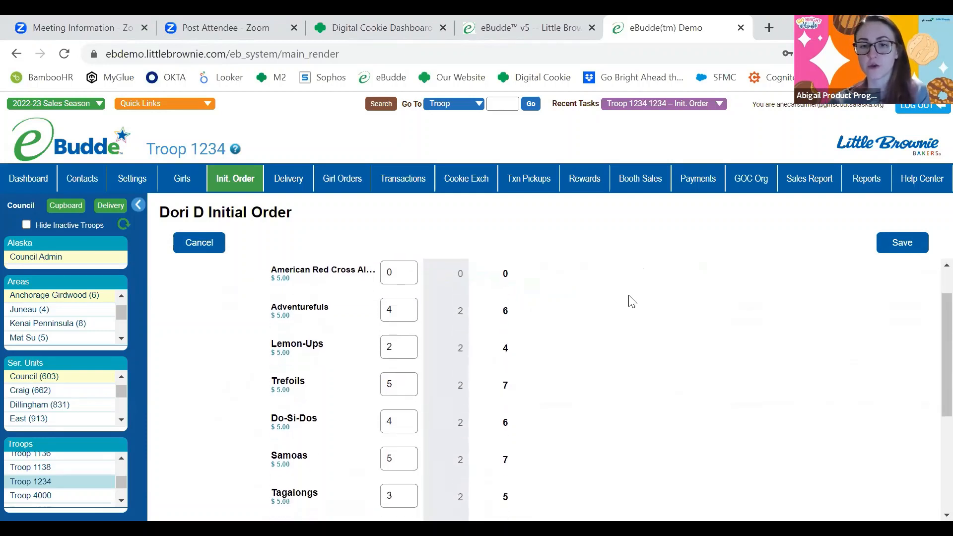
{"action": "scroll", "coordinate": [633, 301], "scroll_direction": "down", "scroll_amount": 2}
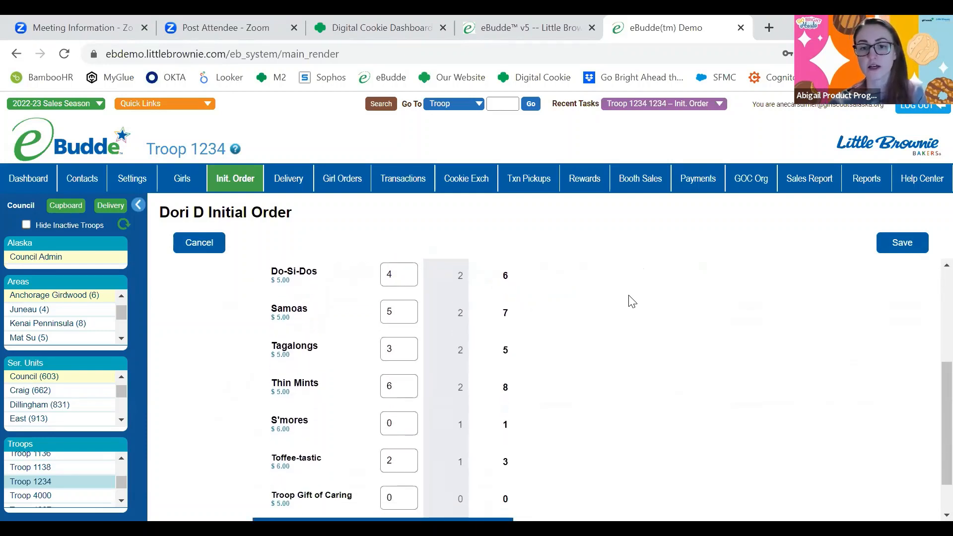
{"action": "scroll", "coordinate": [632, 301], "scroll_direction": "up", "scroll_amount": 4}
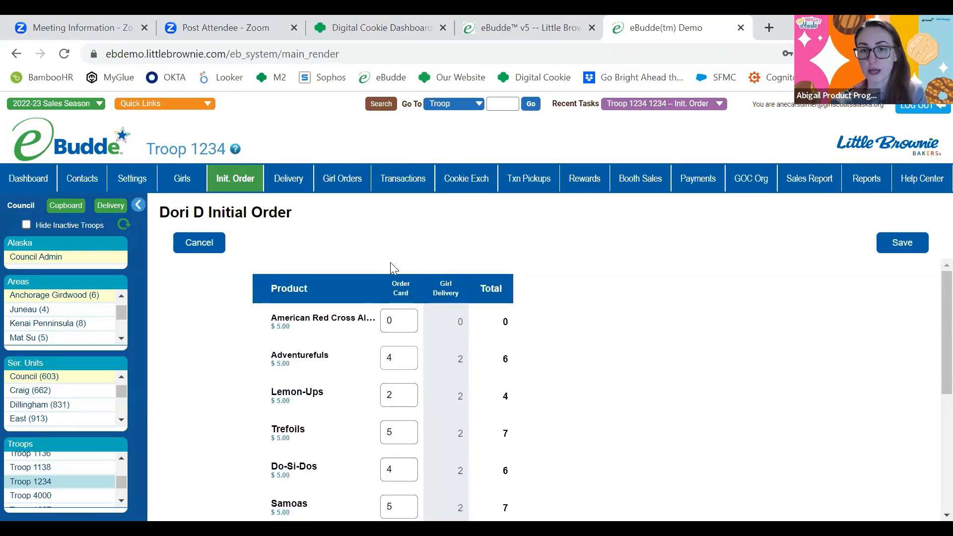
{"action": "scroll", "coordinate": [394, 383], "scroll_direction": "down", "scroll_amount": 1}
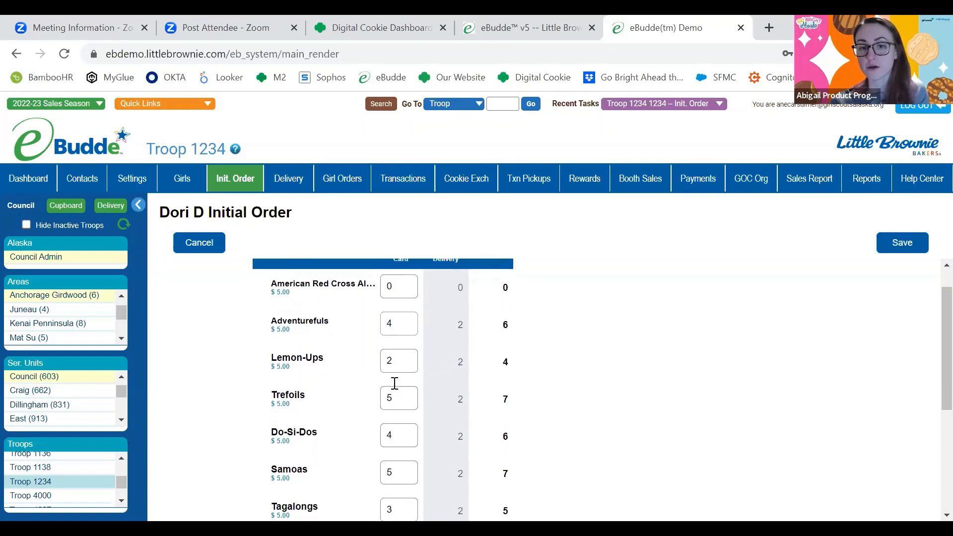
{"action": "scroll", "coordinate": [394, 383], "scroll_direction": "down", "scroll_amount": 5}
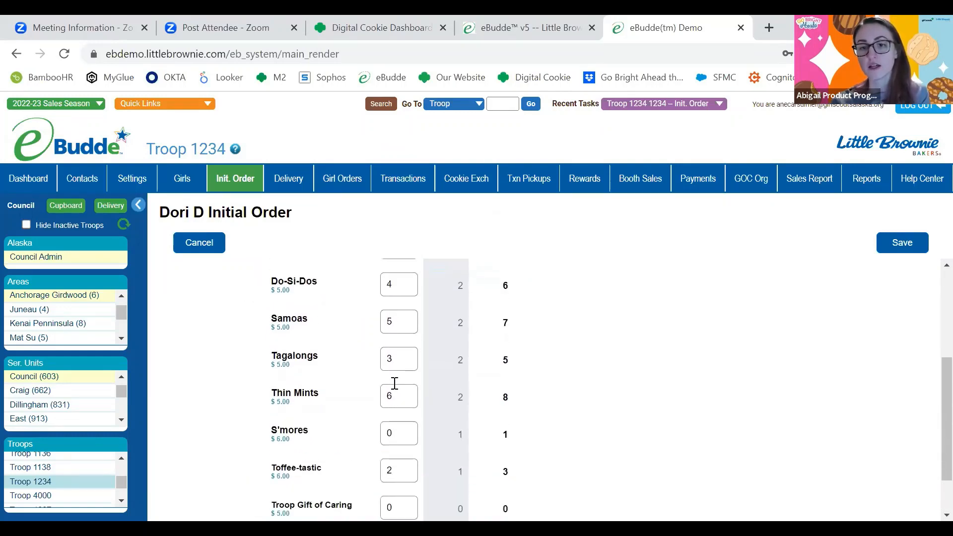
{"action": "scroll", "coordinate": [394, 383], "scroll_direction": "up", "scroll_amount": 6}
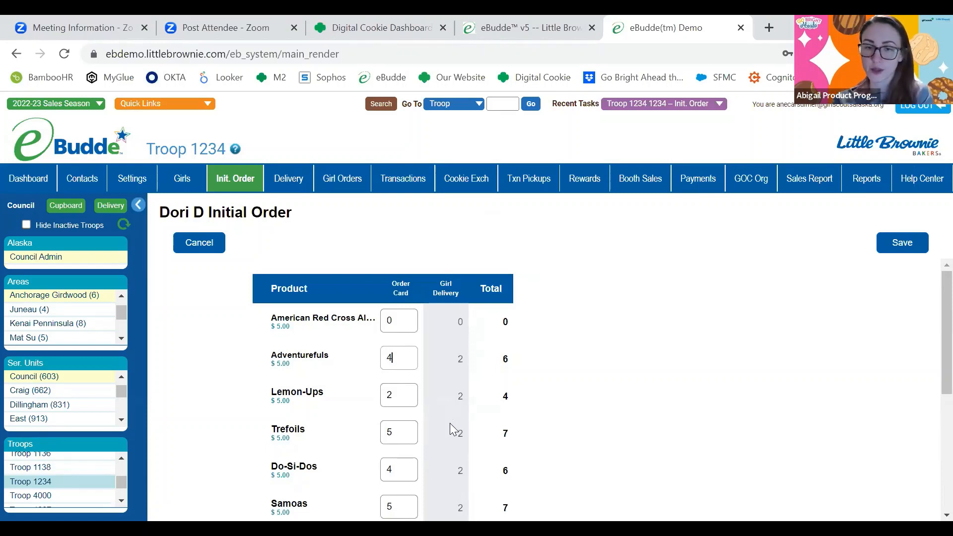
- Set the girl's Order Card quantities to 14 for Adventurefuls and 10 for Lemon-Ups
{"action": "scroll", "coordinate": [390, 375], "scroll_direction": "down", "scroll_amount": 1}
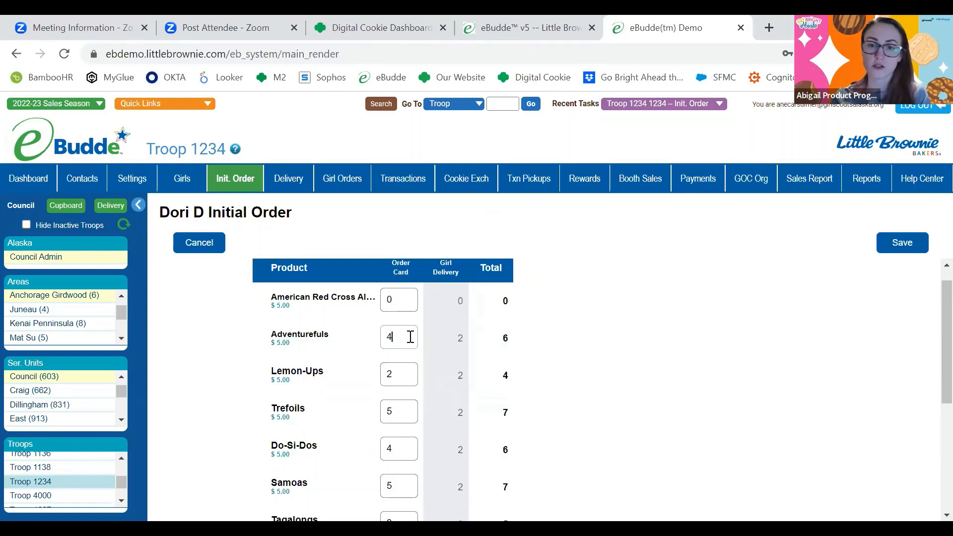
{"action": "key", "text": "BackSpace"}
{"action": "type", "text": "14"}
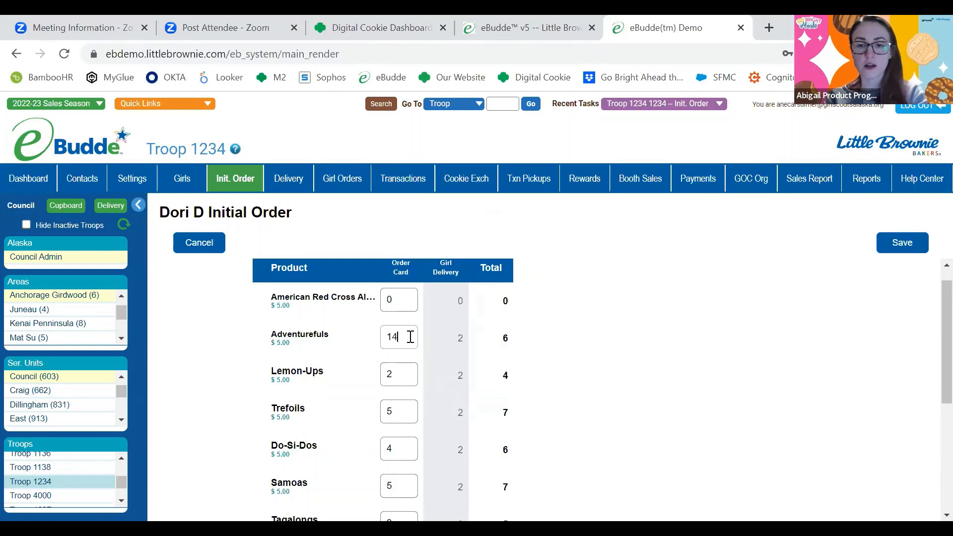
{"action": "left_click", "coordinate": [409, 387]}
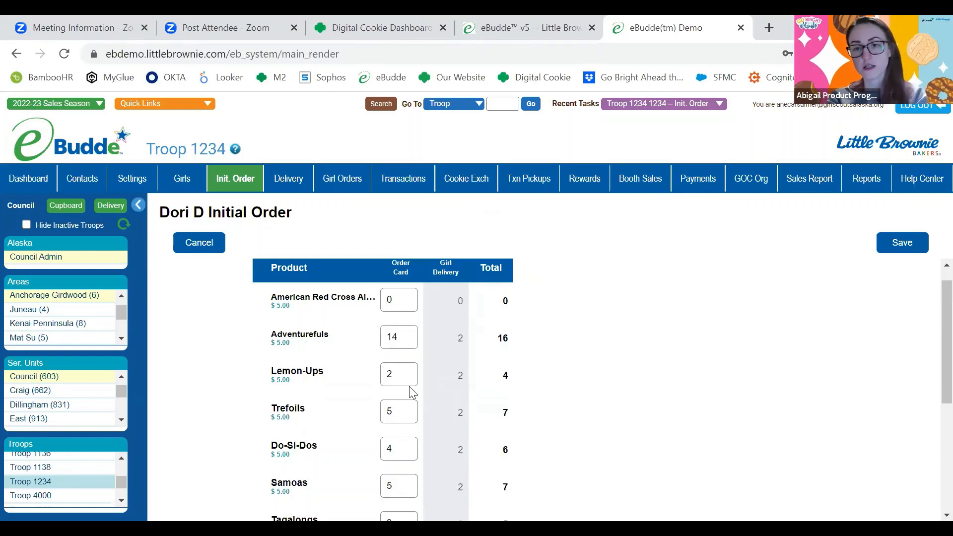
{"action": "key", "text": "BackSpace"}
{"action": "type", "text": "10"}
{"action": "left_click", "coordinate": [613, 386]}
- Check the order's total row, save the girl's initial order and return to the troop initial order
{"action": "scroll", "coordinate": [615, 386], "scroll_direction": "down", "scroll_amount": 5}
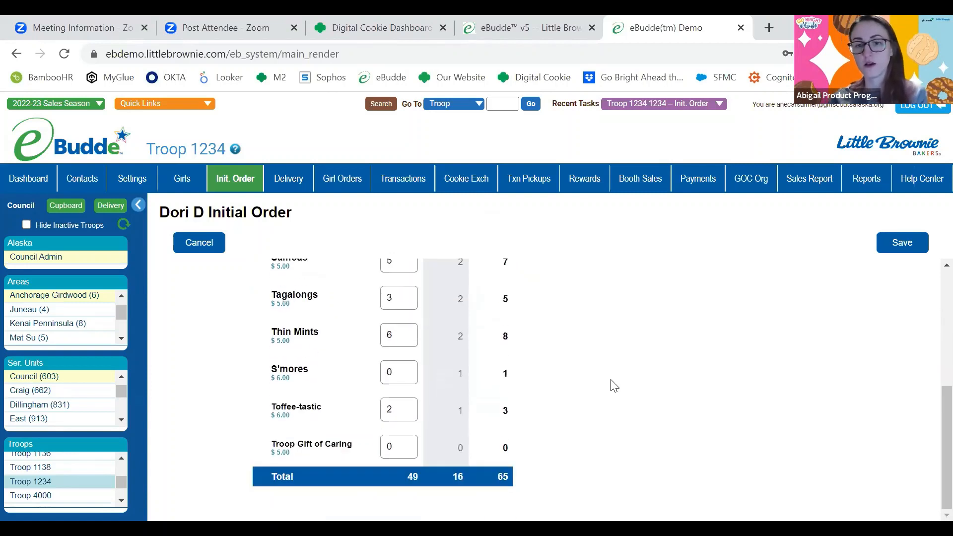
{"action": "scroll", "coordinate": [613, 385], "scroll_direction": "up", "scroll_amount": 3}
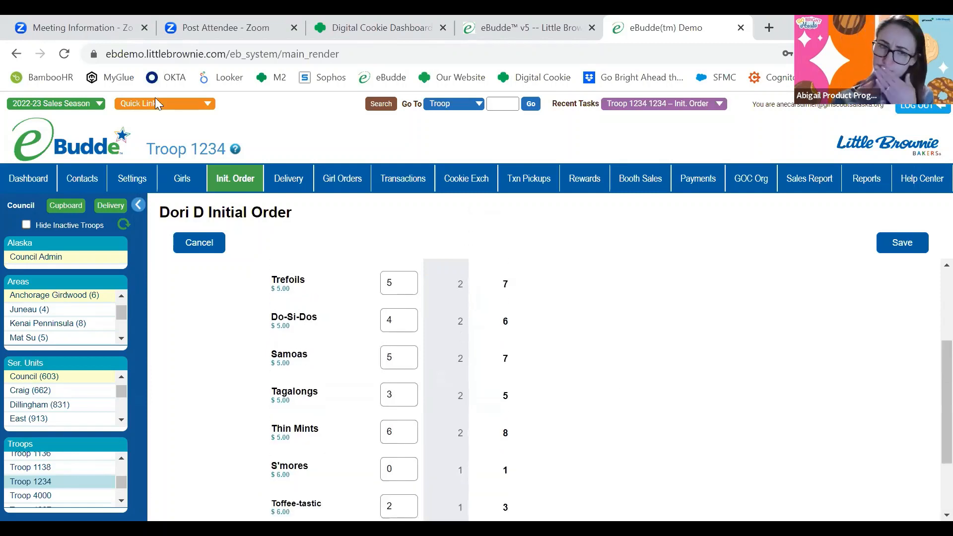
{"action": "left_click", "coordinate": [901, 243]}
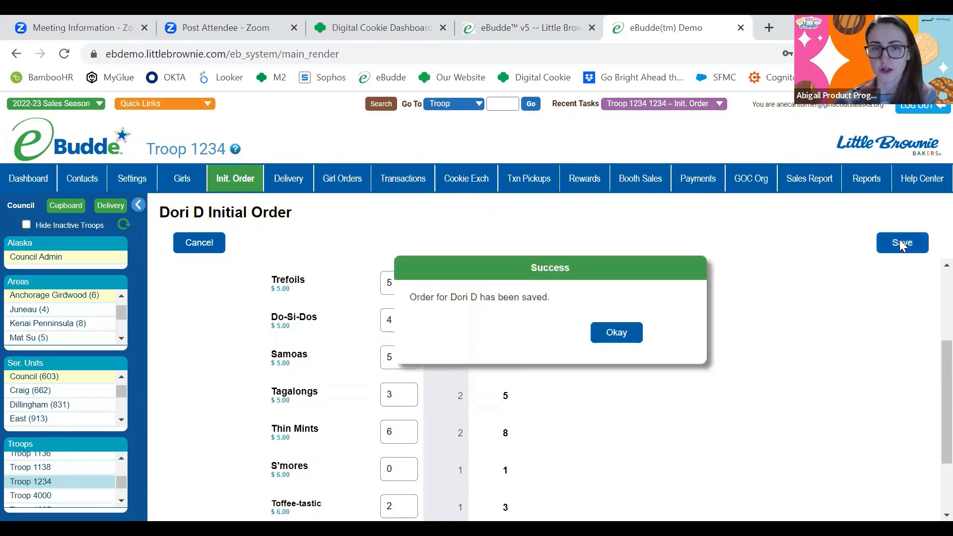
{"action": "left_click", "coordinate": [612, 339]}
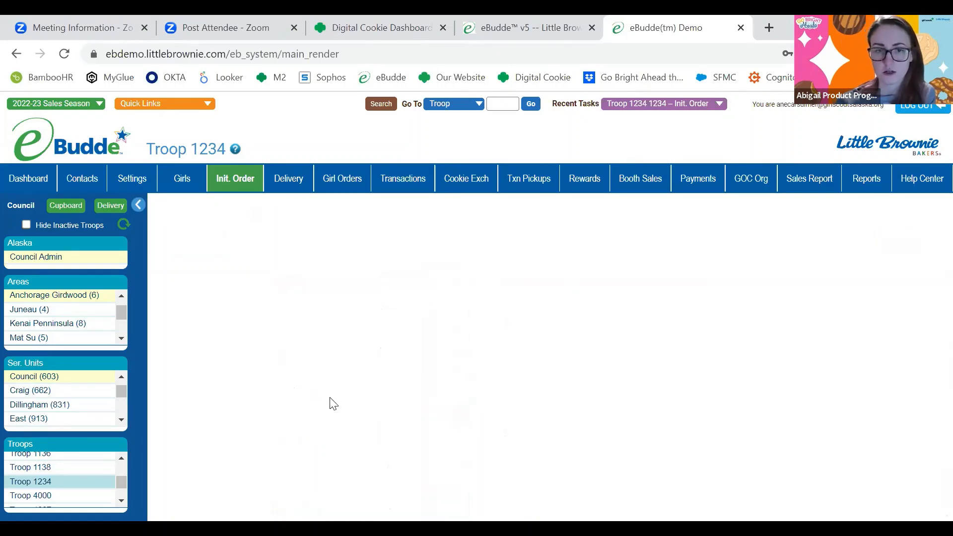
- Review the edited girl's row and the remaining girl, Imported and Other rows of the troop initial order
{"action": "scroll", "coordinate": [419, 357], "scroll_direction": "down", "scroll_amount": 1}
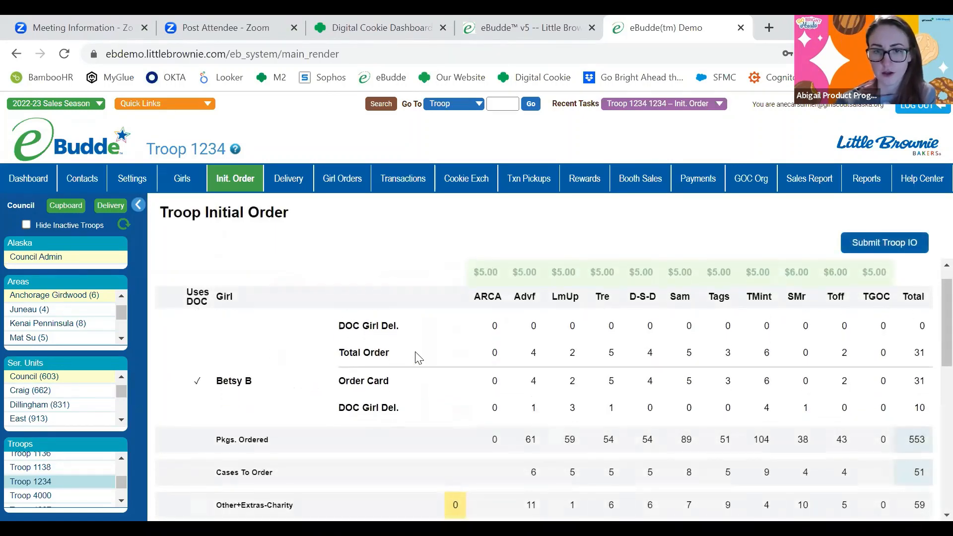
{"action": "scroll", "coordinate": [418, 357], "scroll_direction": "down", "scroll_amount": 5}
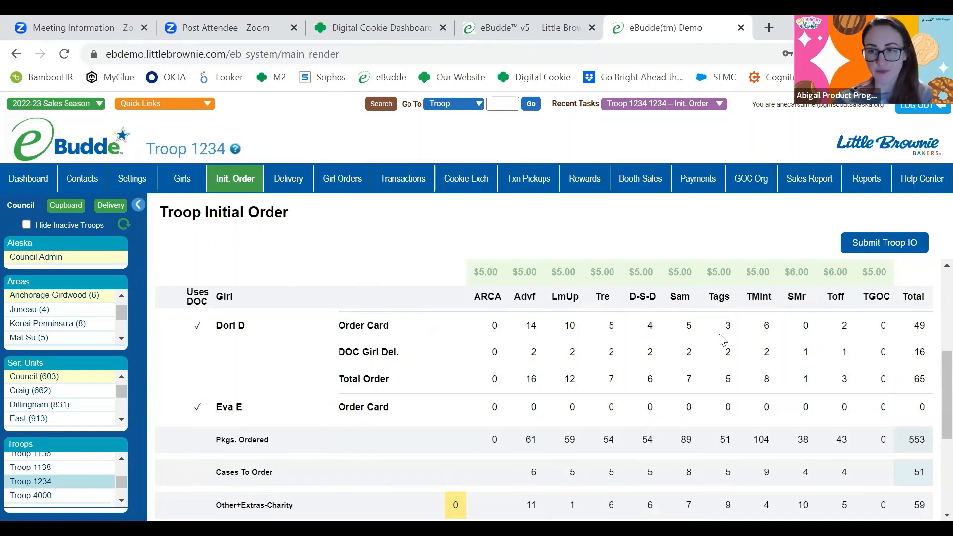
{"action": "scroll", "coordinate": [722, 340], "scroll_direction": "down", "scroll_amount": 2}
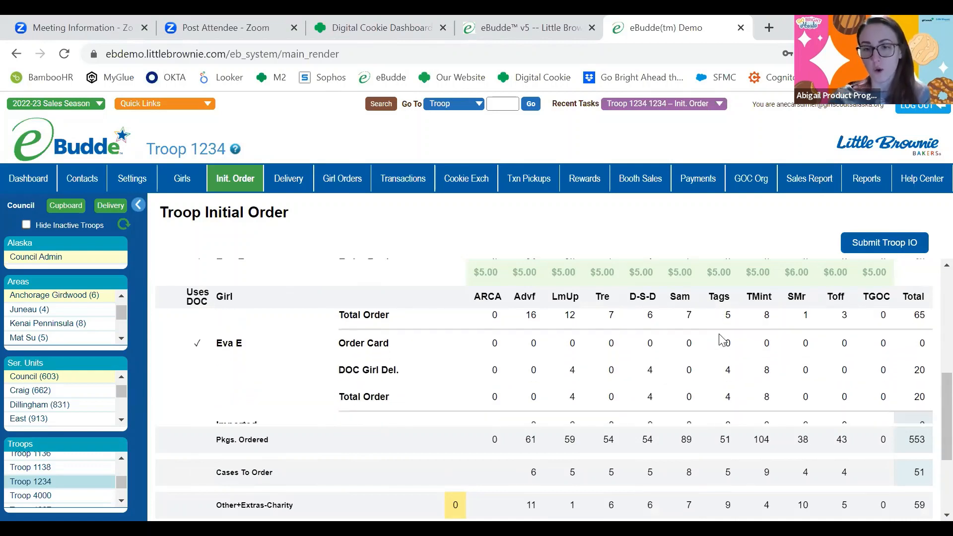
{"action": "scroll", "coordinate": [723, 340], "scroll_direction": "down", "scroll_amount": 1}
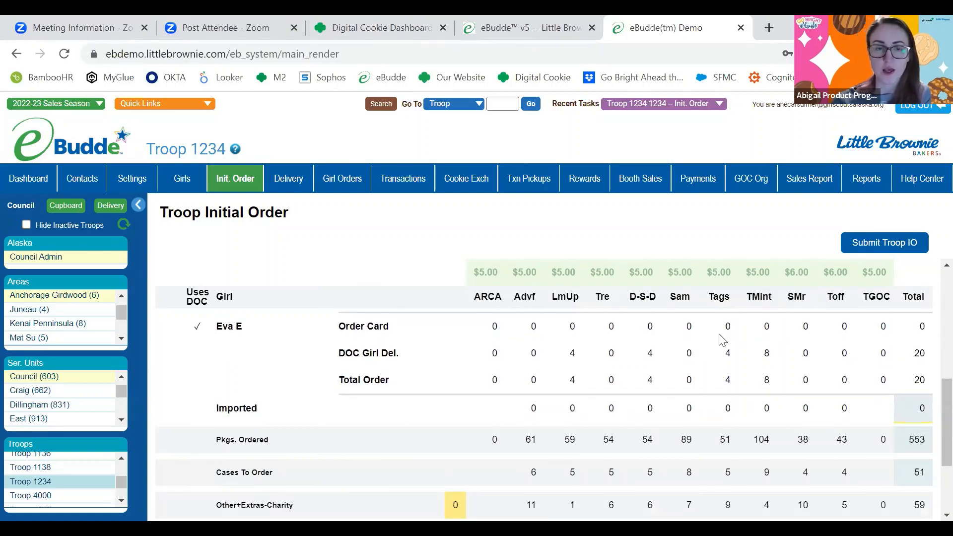
{"action": "scroll", "coordinate": [722, 340], "scroll_direction": "down", "scroll_amount": 2}
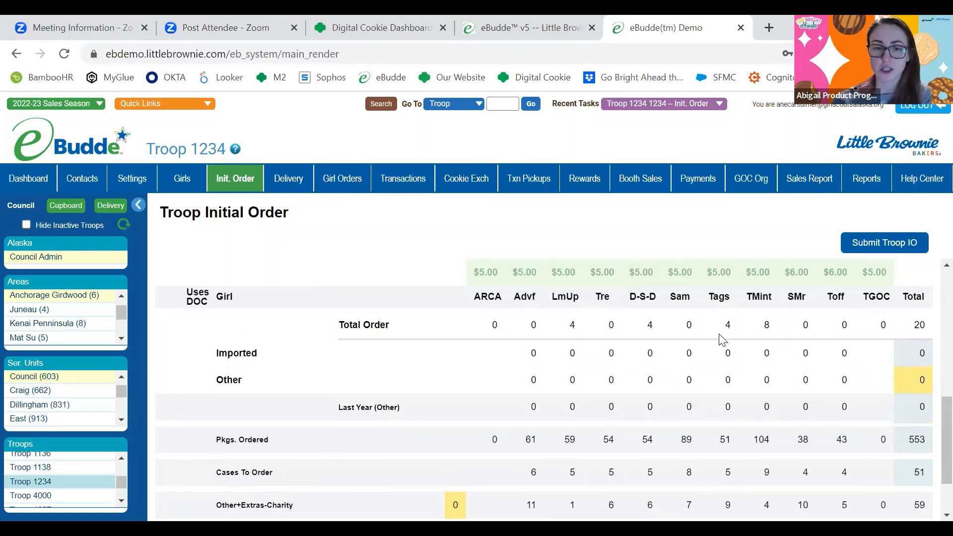
{"action": "scroll", "coordinate": [723, 340], "scroll_direction": "up", "scroll_amount": 4}
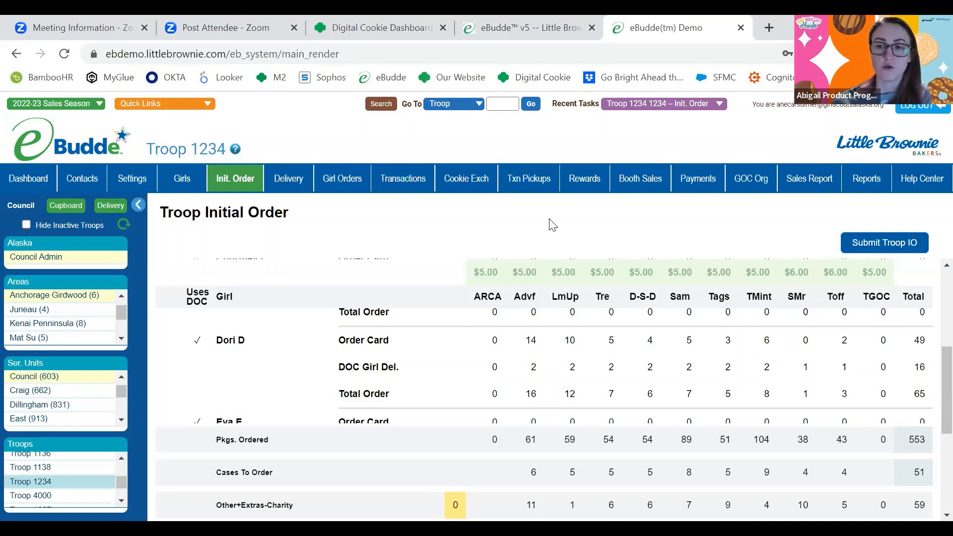
{"action": "scroll", "coordinate": [525, 280], "scroll_direction": "up", "scroll_amount": 1}
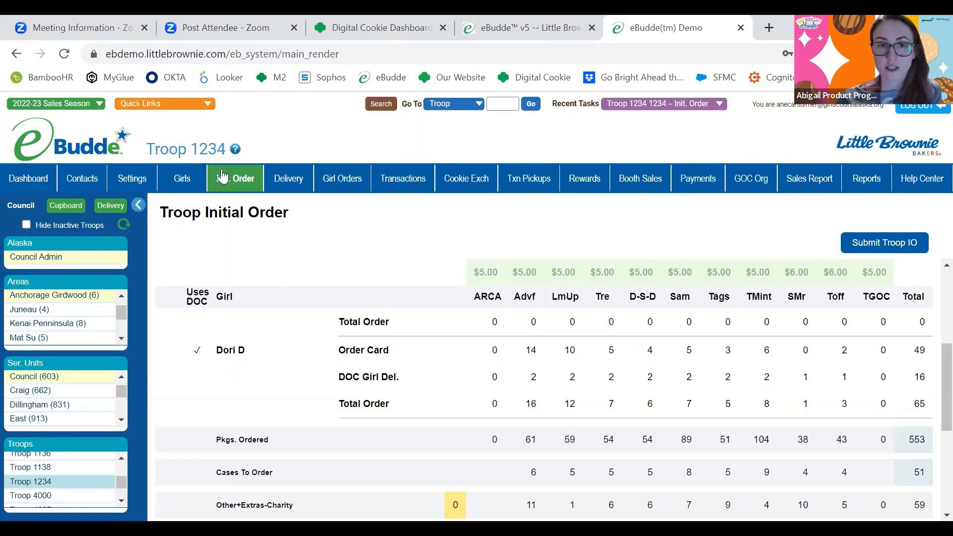
- Return to the Troop 1234 dashboard, view the detailed data behind DOC Girl Delivery Orders, and close that report
{"action": "left_click", "coordinate": [28, 179]}
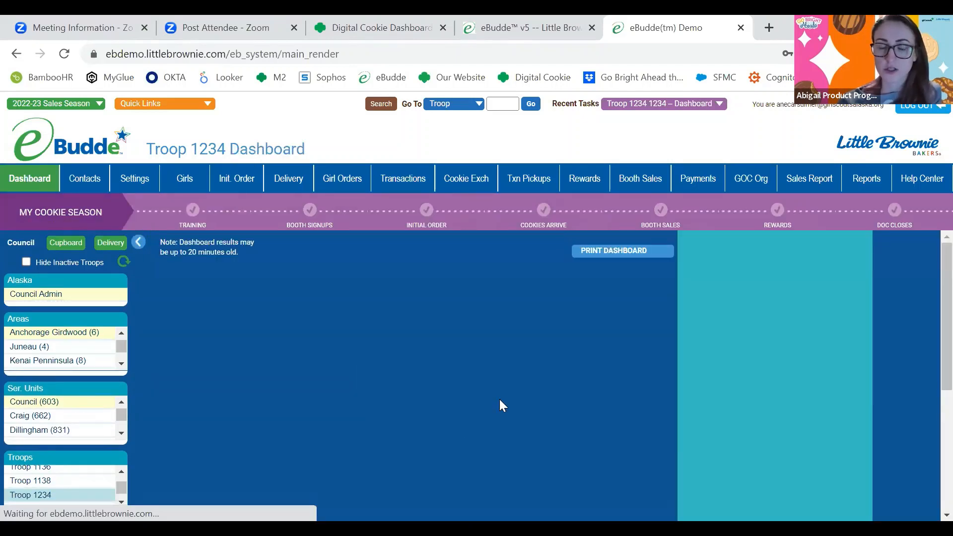
{"action": "scroll", "coordinate": [437, 292], "scroll_direction": "down", "scroll_amount": 4}
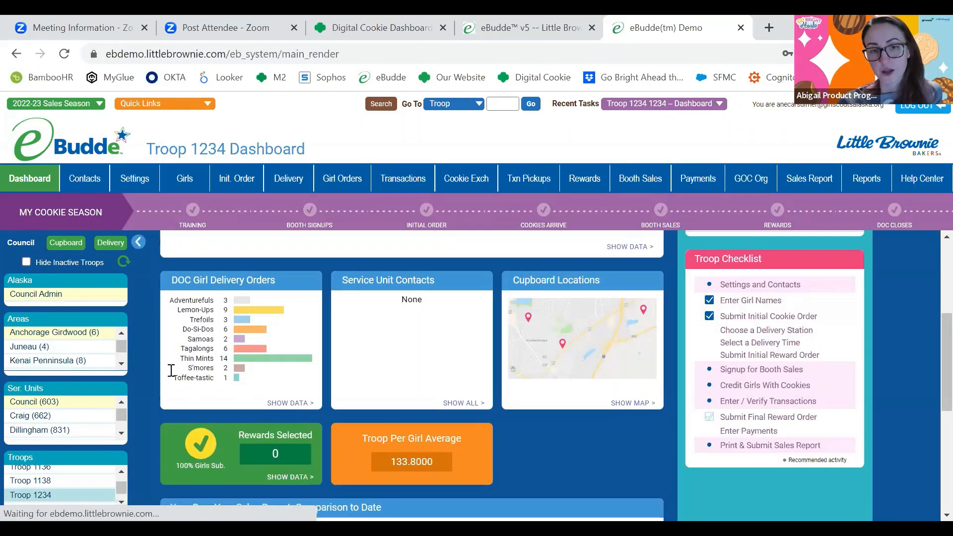
{"action": "left_click", "coordinate": [282, 403]}
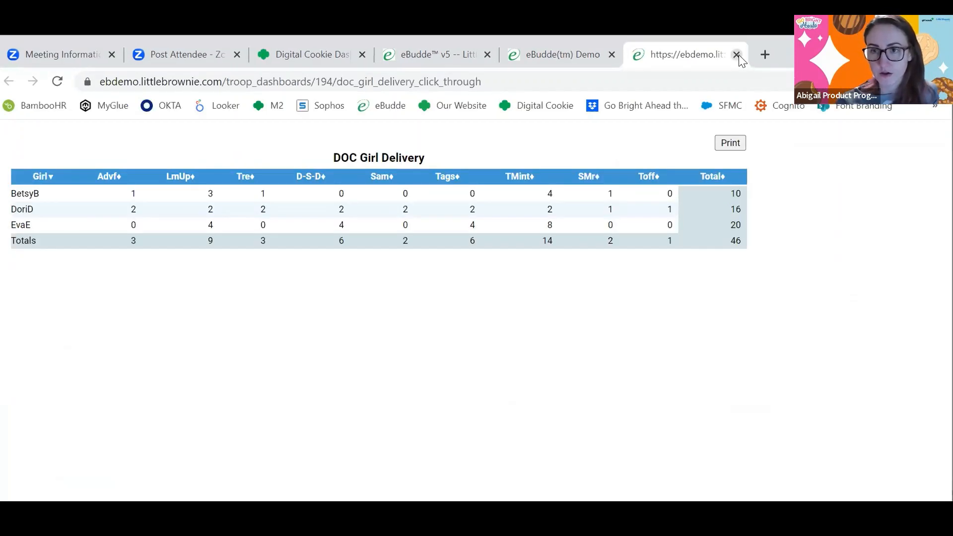
{"action": "left_click", "coordinate": [737, 54]}
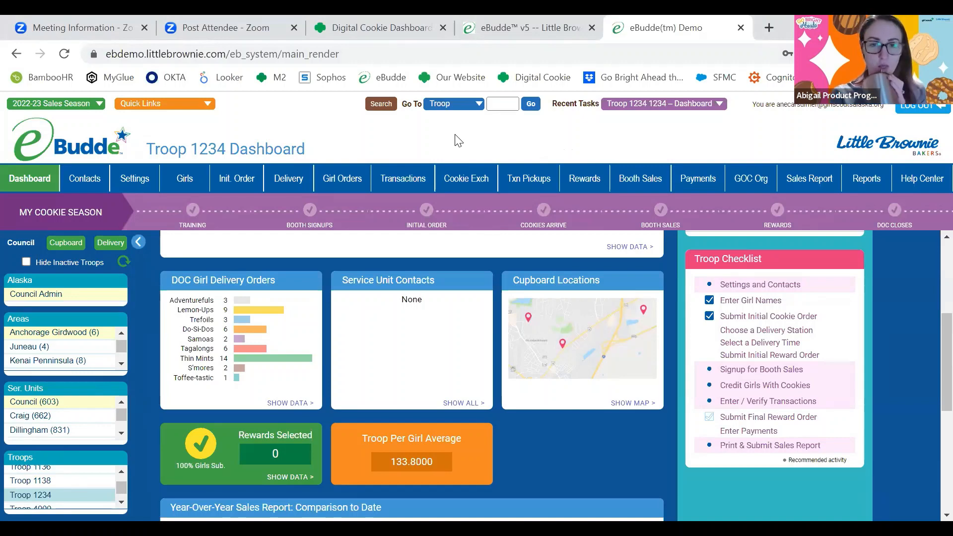
- Open the Girl Orders Summary and view the order transactions of the second girl, followed by those of the third girl
{"action": "left_click", "coordinate": [339, 184]}
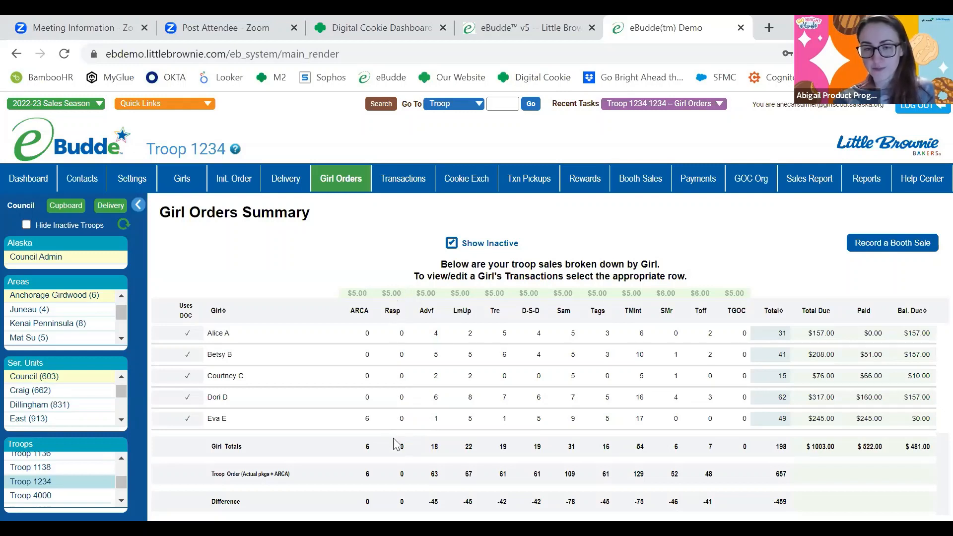
{"action": "left_click", "coordinate": [219, 357]}
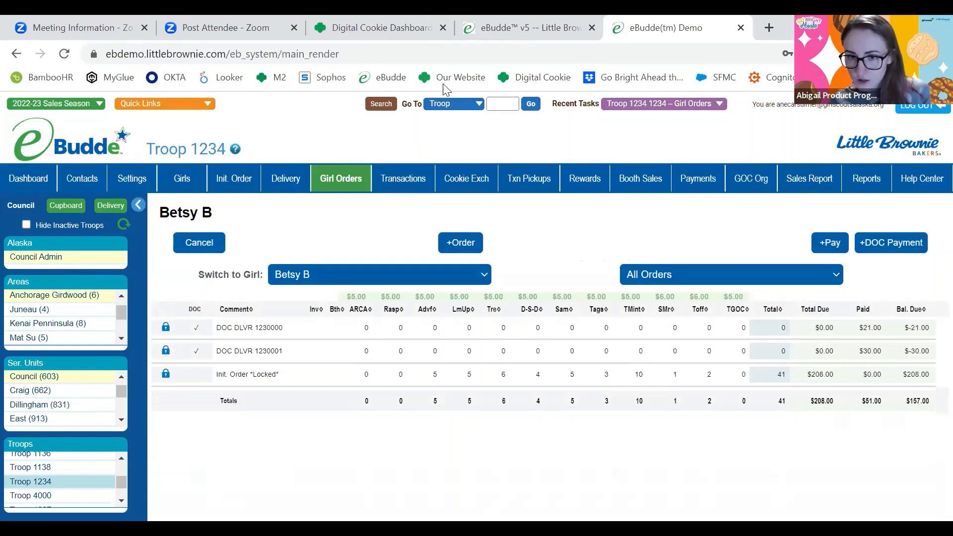
{"action": "left_click", "coordinate": [200, 244]}
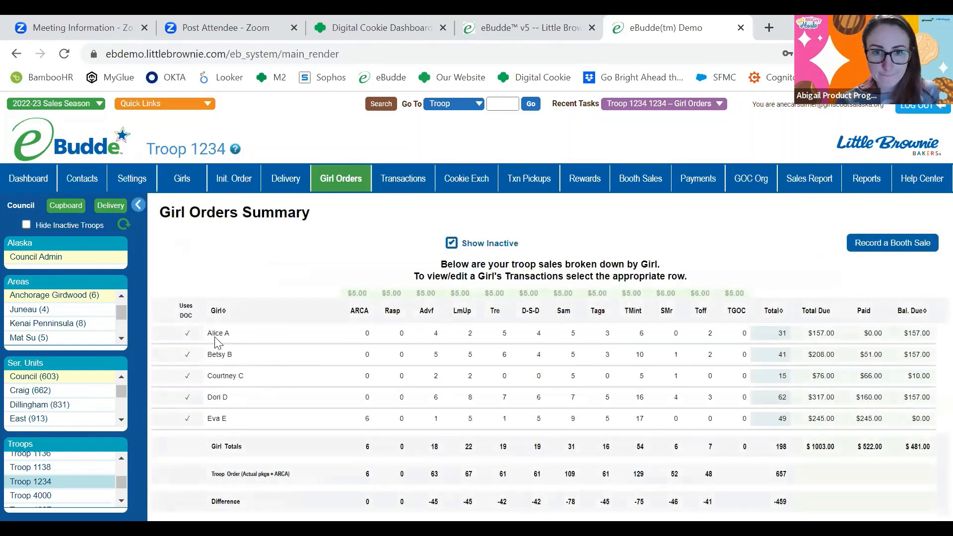
{"action": "left_click", "coordinate": [230, 381]}
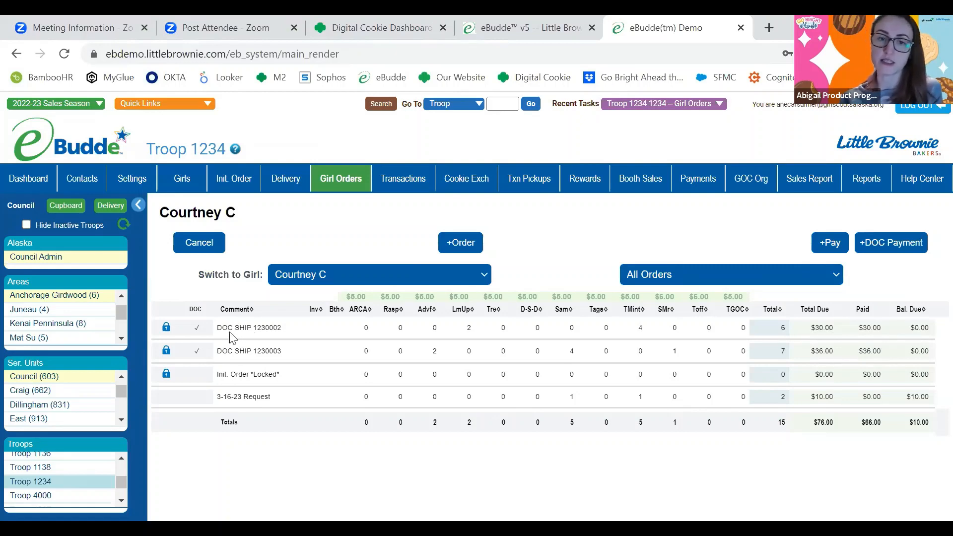
- Return to the Girl Orders Summary, open the fourth girl's transactions, and add and save an order of 7 Adventurefuls packages
{"action": "left_click", "coordinate": [197, 243]}
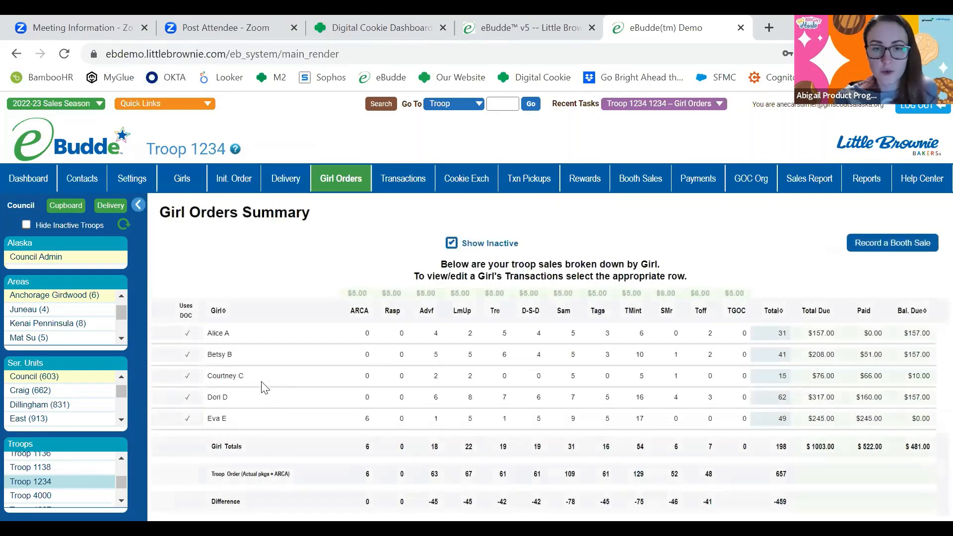
{"action": "left_click", "coordinate": [217, 400]}
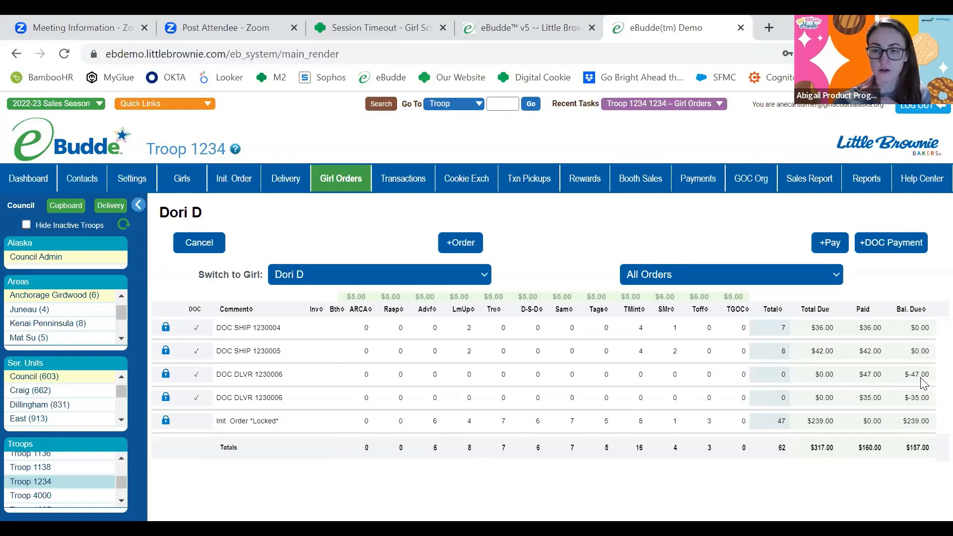
{"action": "left_click", "coordinate": [453, 244]}
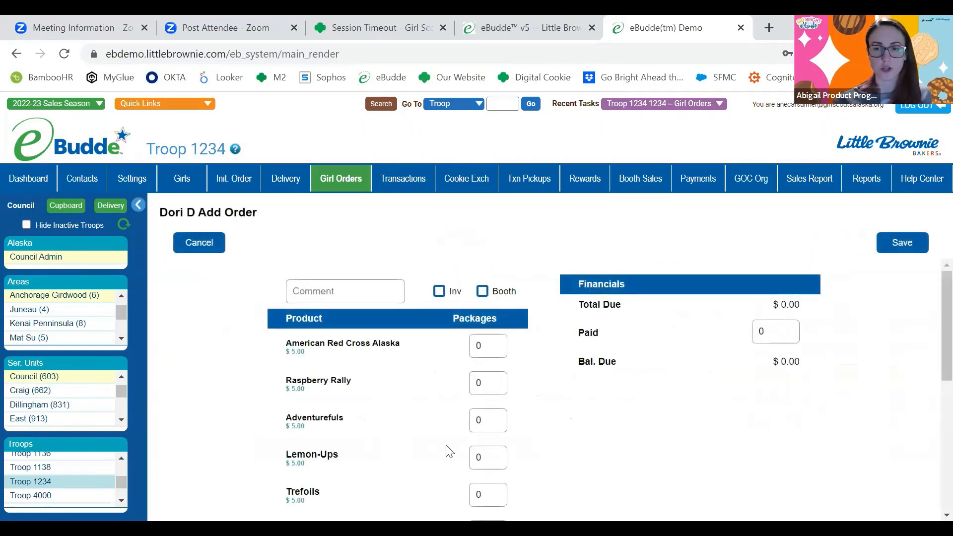
{"action": "scroll", "coordinate": [450, 452], "scroll_direction": "down", "scroll_amount": 1}
{"action": "key", "text": "BackSpace"}
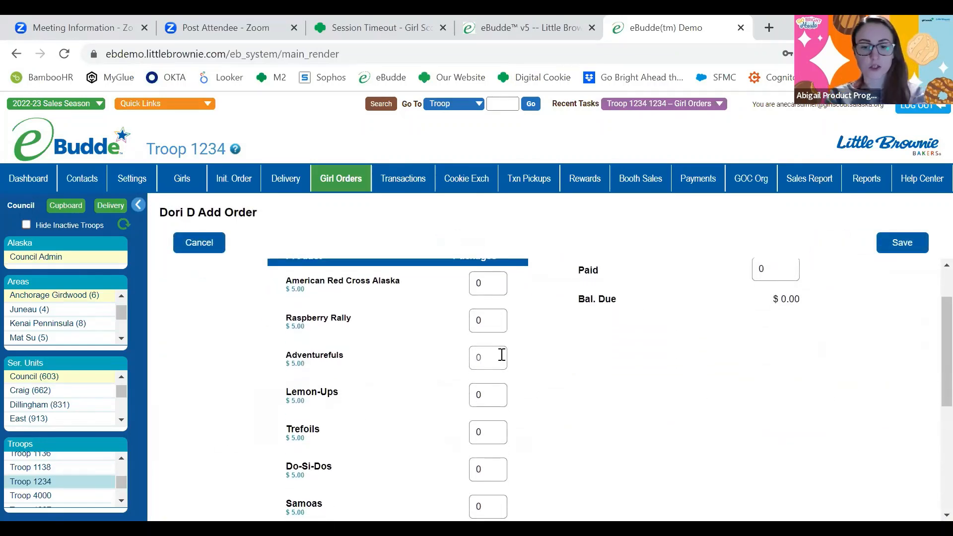
{"action": "type", "text": "7"}
{"action": "left_click", "coordinate": [586, 358]}
{"action": "scroll", "coordinate": [586, 358], "scroll_direction": "down", "scroll_amount": 4}
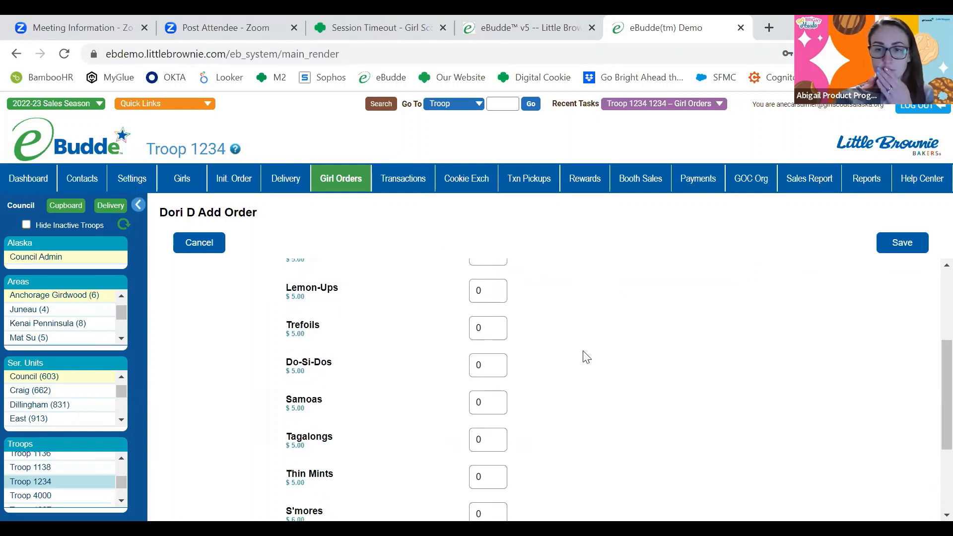
{"action": "scroll", "coordinate": [586, 358], "scroll_direction": "up", "scroll_amount": 5}
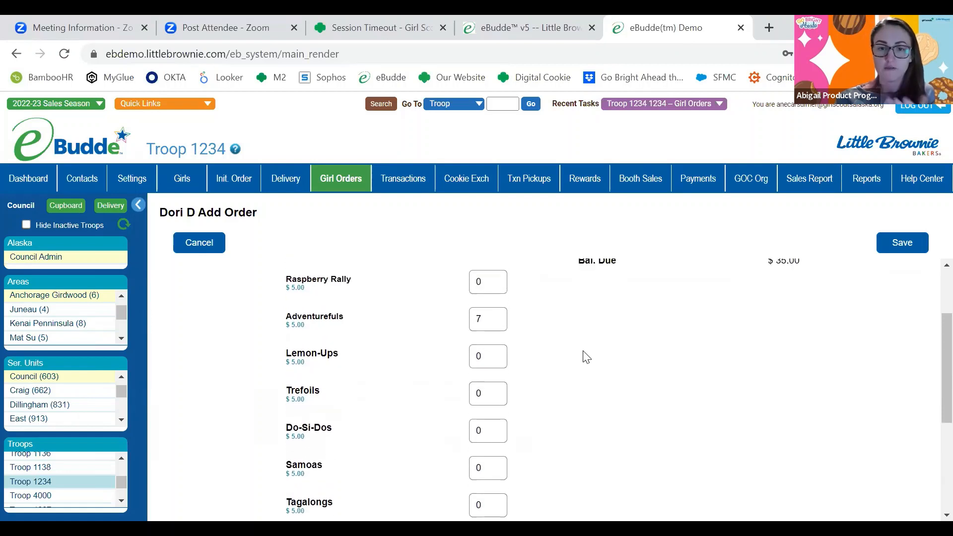
{"action": "left_click", "coordinate": [897, 250]}
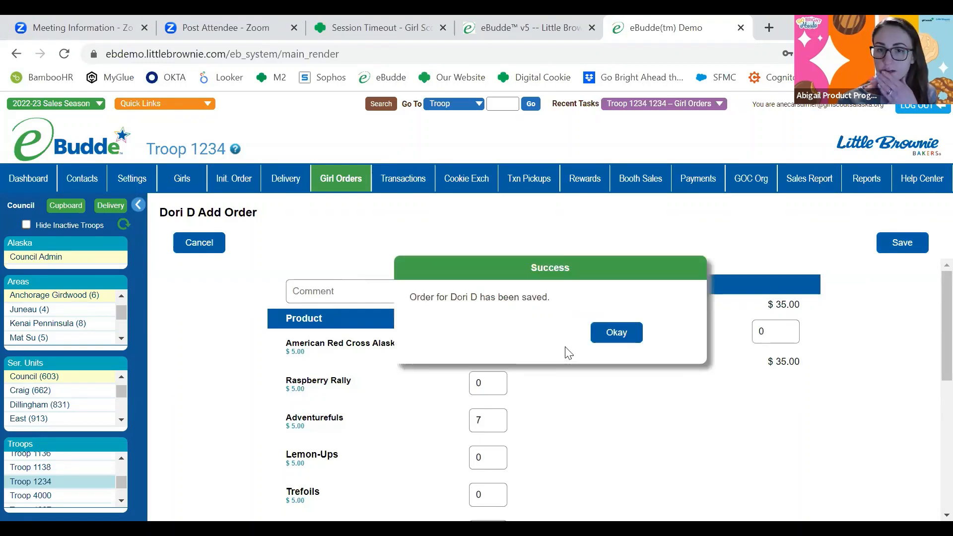
{"action": "left_click", "coordinate": [619, 334]}
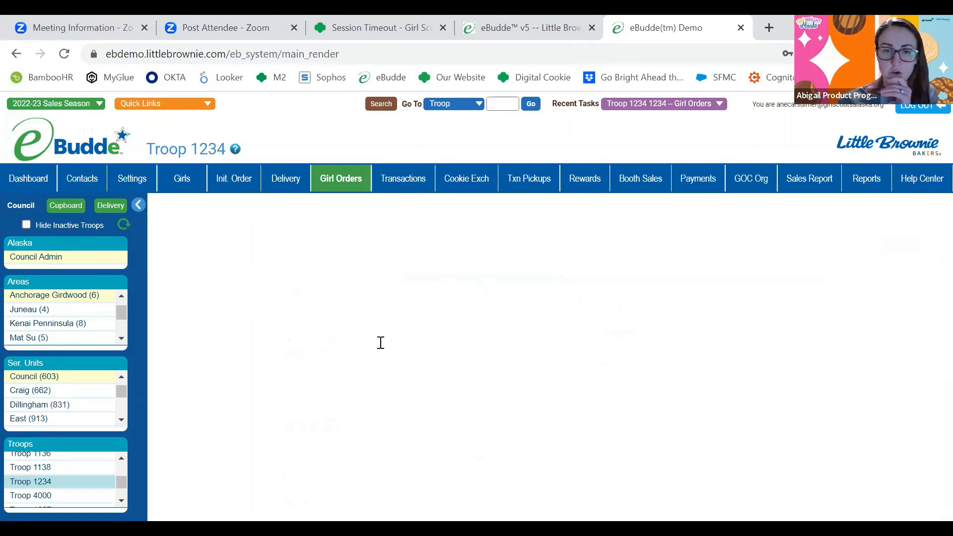
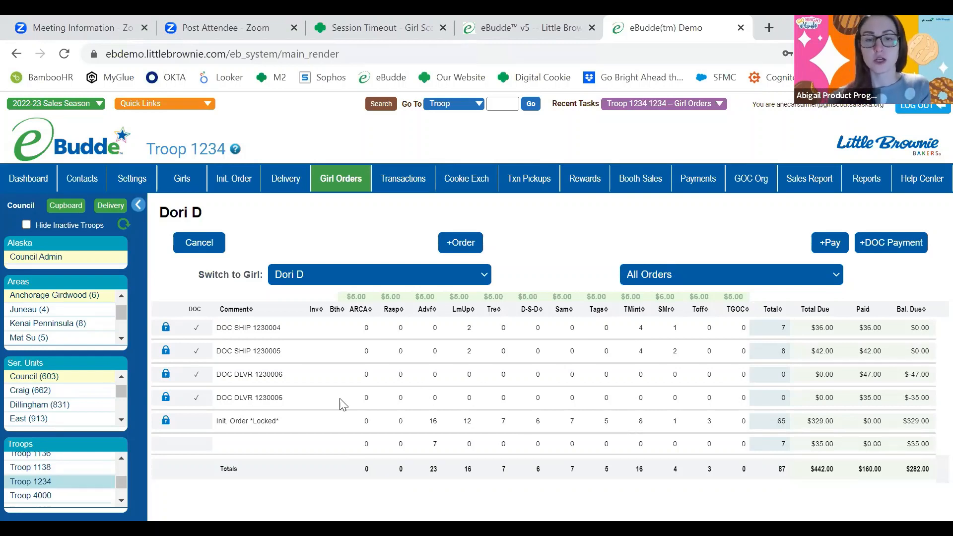
- Record and save a 15 dollar payment for the girl with the comment "1-5-23 cash payment"
{"action": "left_click", "coordinate": [258, 426]}
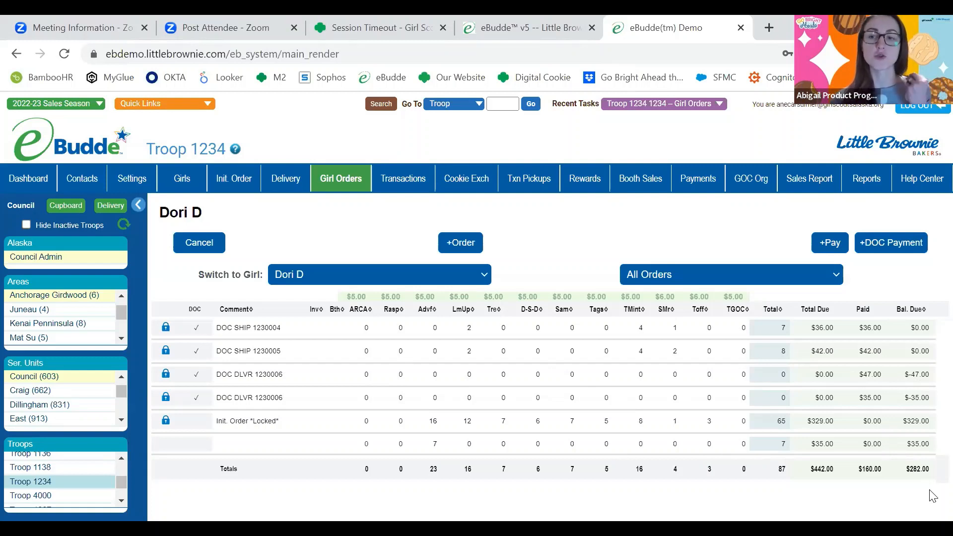
{"action": "left_click", "coordinate": [828, 250]}
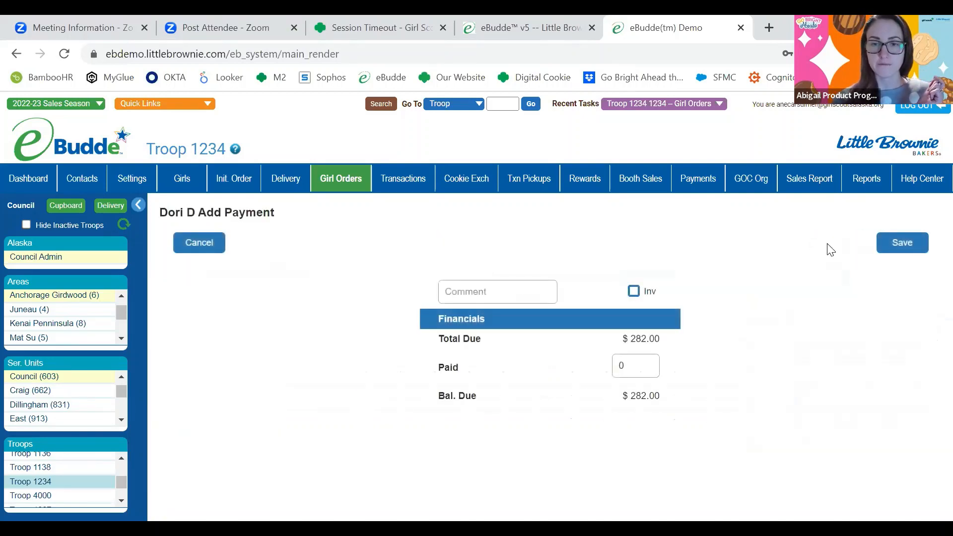
{"action": "left_click", "coordinate": [637, 367]}
{"action": "type", "text": "15"}
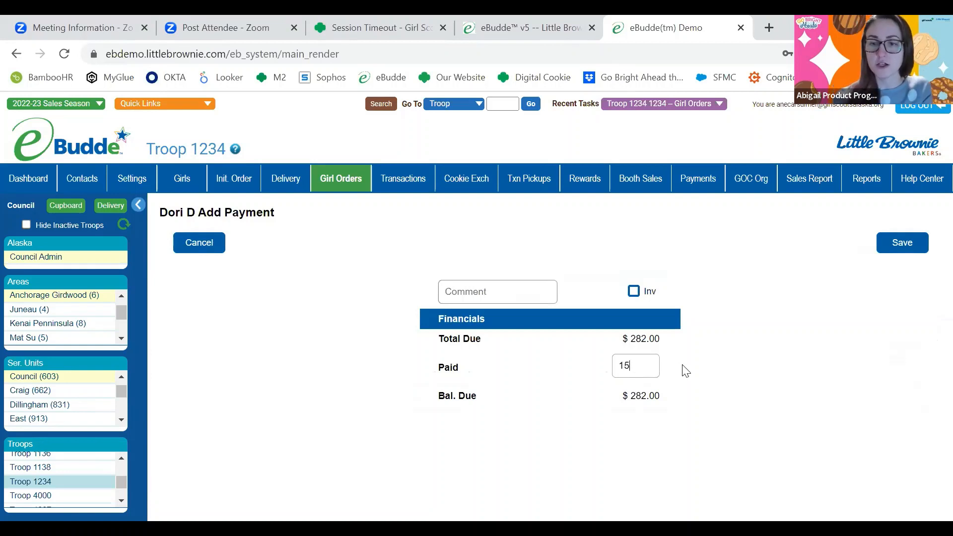
{"action": "left_click", "coordinate": [484, 288]}
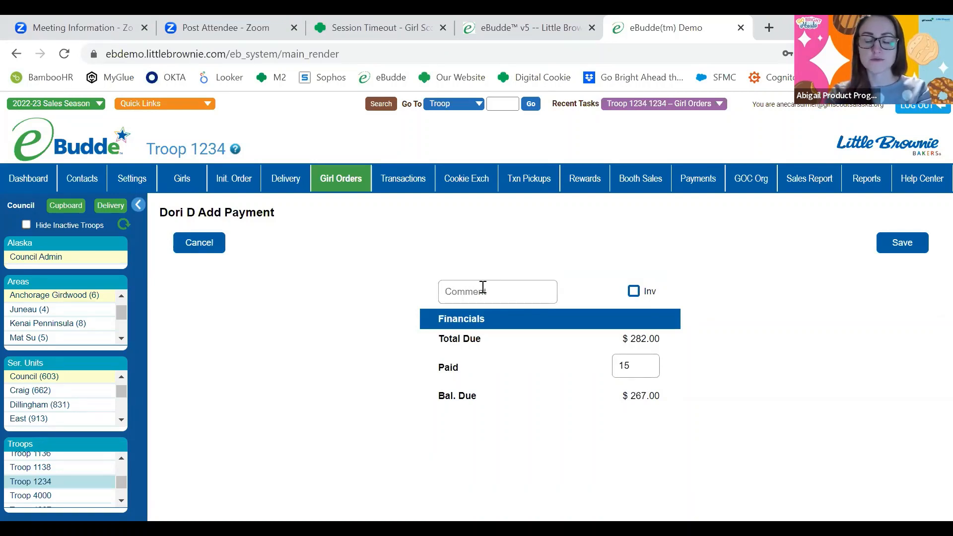
{"action": "type", "text": "1-5-23"}
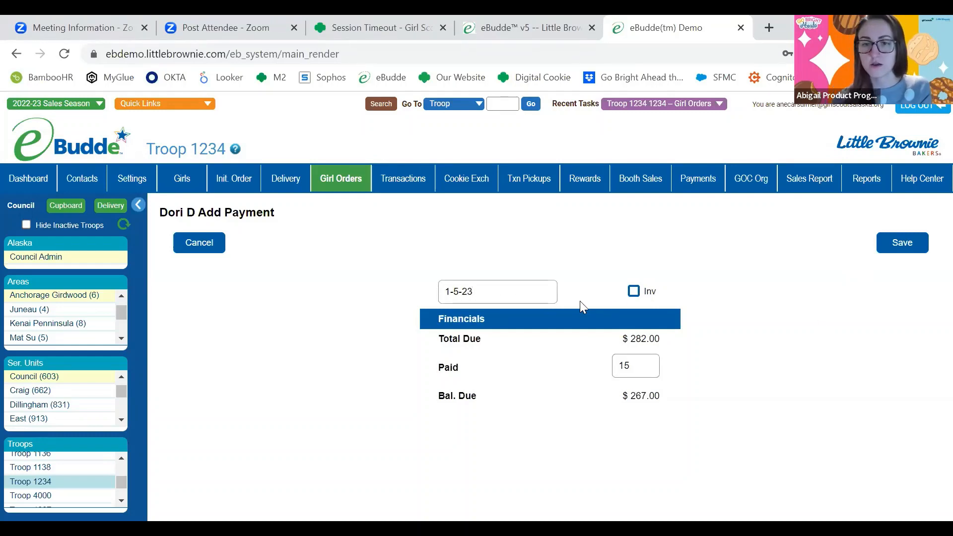
{"action": "type", "text": " cash payment"}
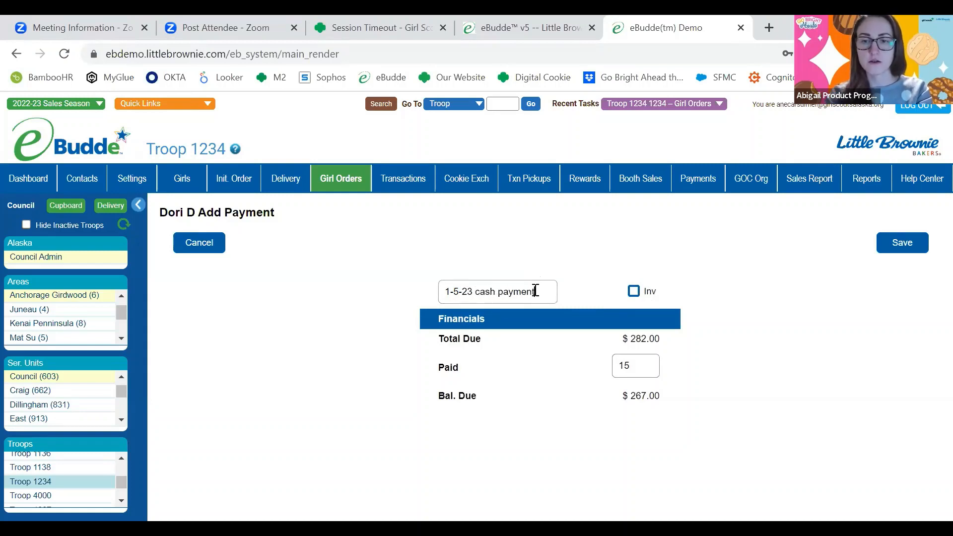
{"action": "left_click", "coordinate": [884, 248]}
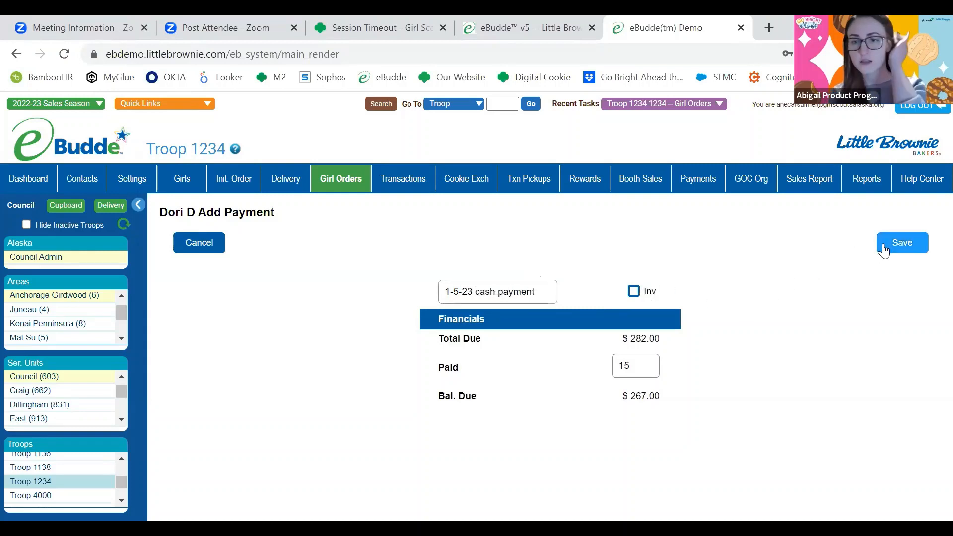
{"action": "left_click", "coordinate": [627, 336]}
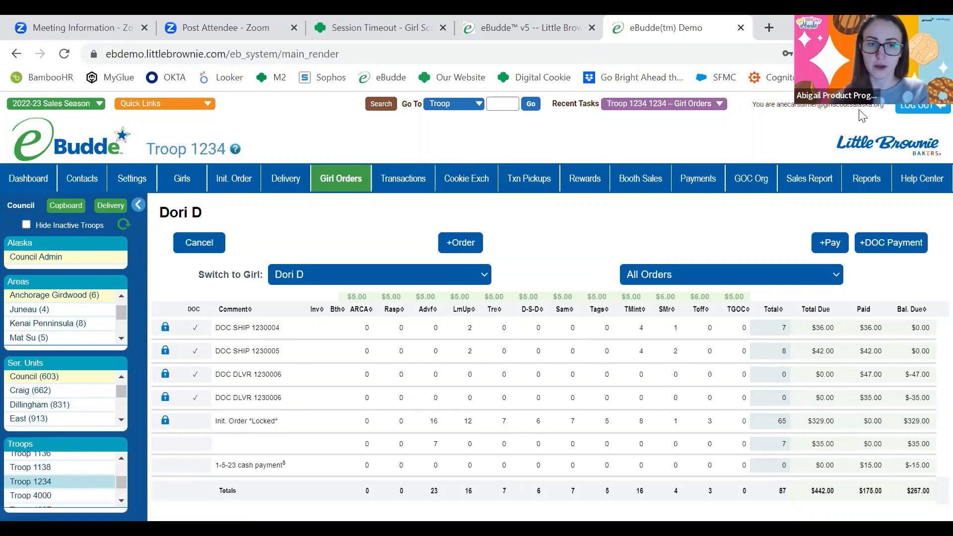
- View the Girl Orders Summary of the Council service unit's first troop, and return to the fourth girl's transactions in Troop 1234
{"action": "left_click", "coordinate": [55, 377]}
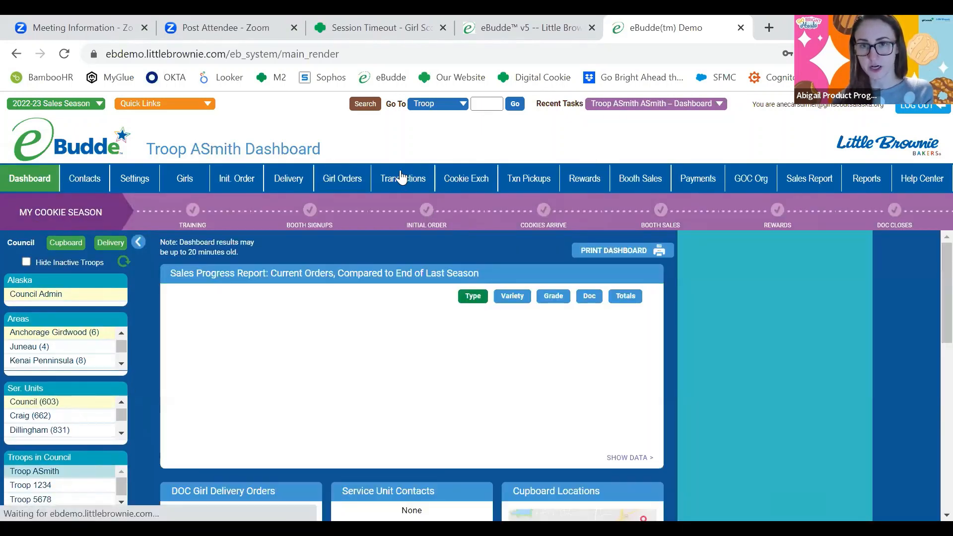
{"action": "left_click", "coordinate": [336, 182]}
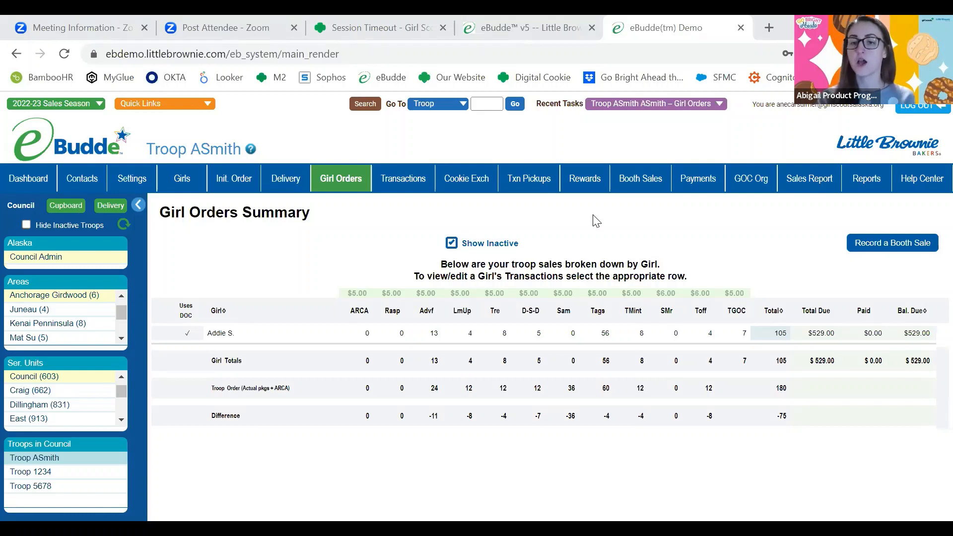
{"action": "left_click", "coordinate": [66, 473]}
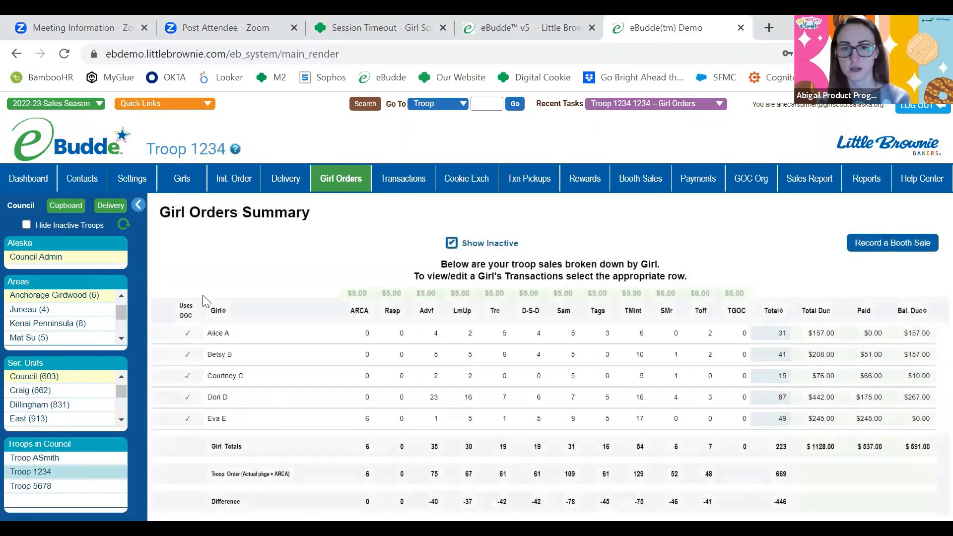
{"action": "left_click", "coordinate": [220, 400]}
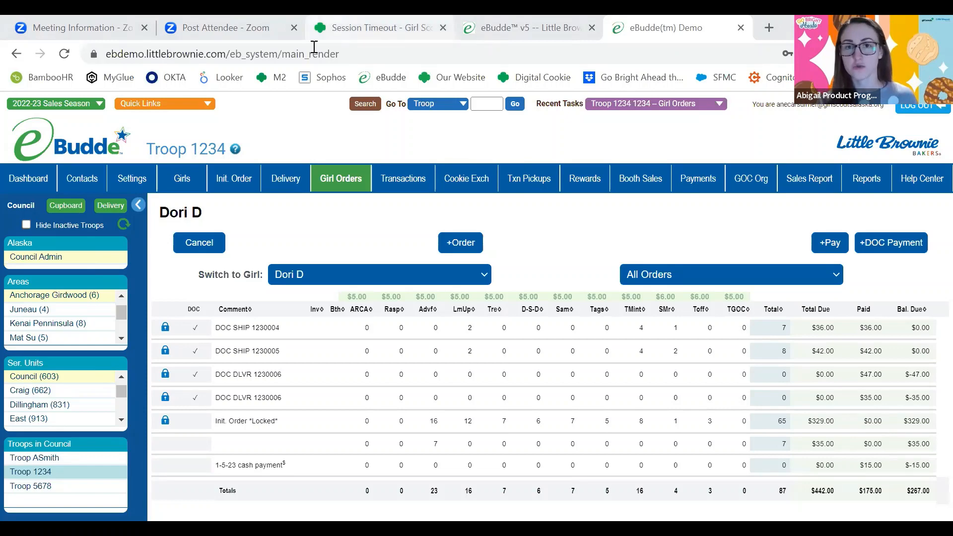
- Switch to the timed-out Digital Cookie session and request a new login
{"action": "left_click", "coordinate": [343, 28]}
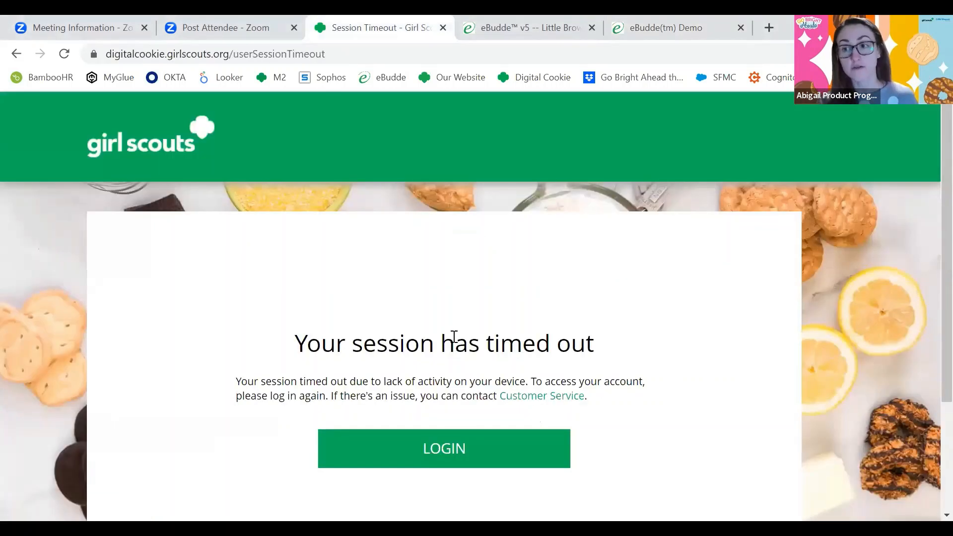
{"action": "left_click", "coordinate": [468, 445]}
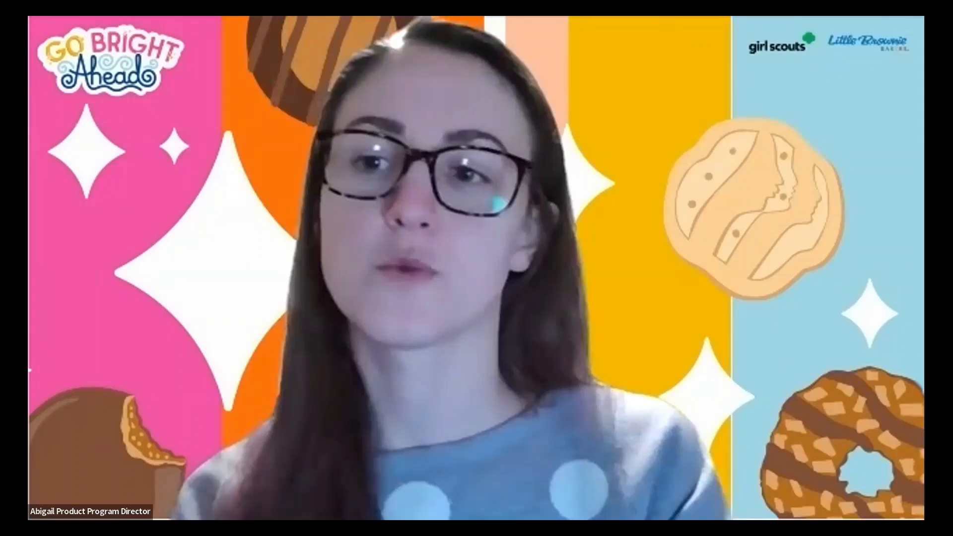